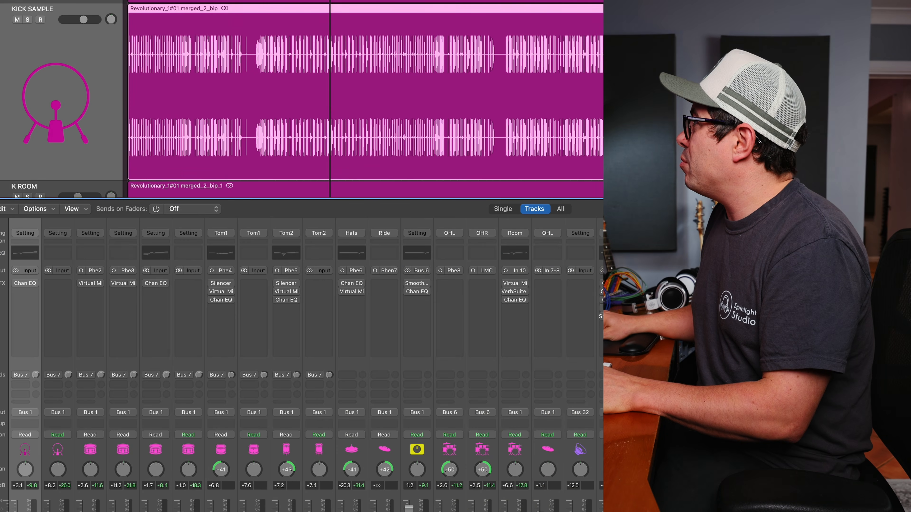
Magnify the waveform display of the drum regions and restore it to its normal size.
{"action": "key", "text": "super+="}
{"action": "left_click", "coordinate": [506, 35]}
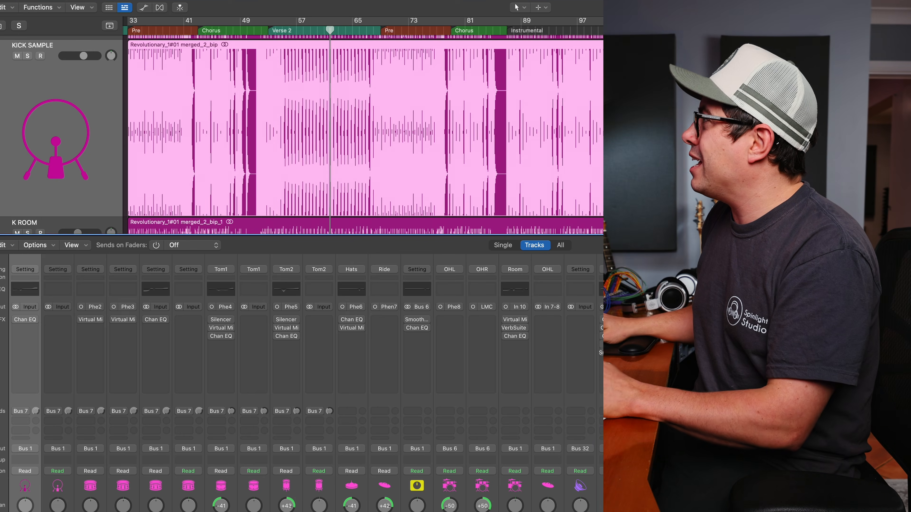
{"action": "key", "text": "super+minus"}
{"action": "key", "text": "super+minus"}
{"action": "key", "text": "super+minus"}
{"action": "key", "text": "super+minus"}
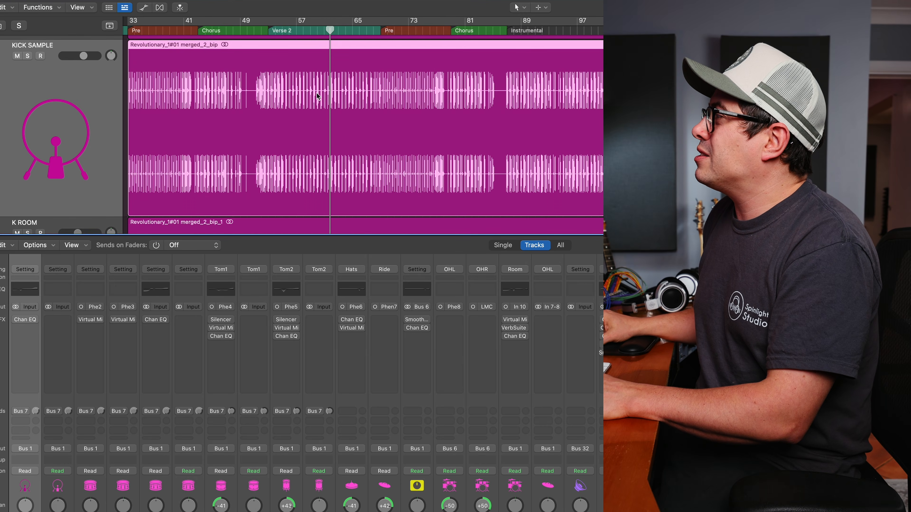
Hide the mixer and look through the drum, bass, guitar, lead, organ and vocal tracks in the arrangement.
{"action": "scroll", "coordinate": [317, 96], "scroll_direction": "down", "scroll_amount": 10}
{"action": "key", "text": "x"}
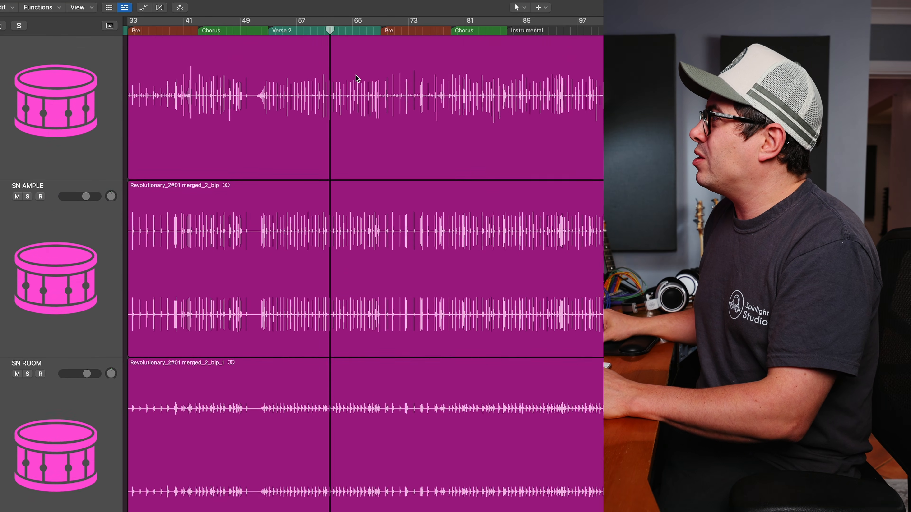
{"action": "scroll", "coordinate": [383, 136], "scroll_direction": "down", "scroll_amount": 20}
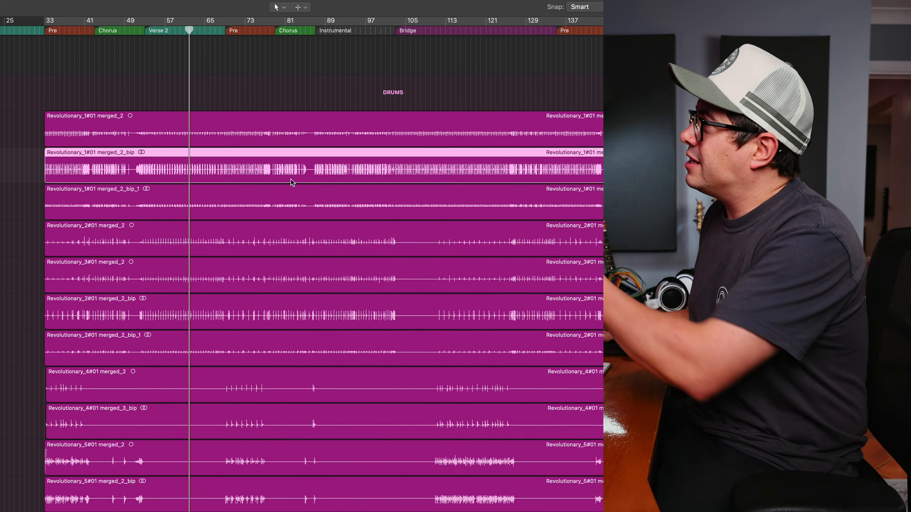
{"action": "scroll", "coordinate": [290, 176], "scroll_direction": "down", "scroll_amount": 15}
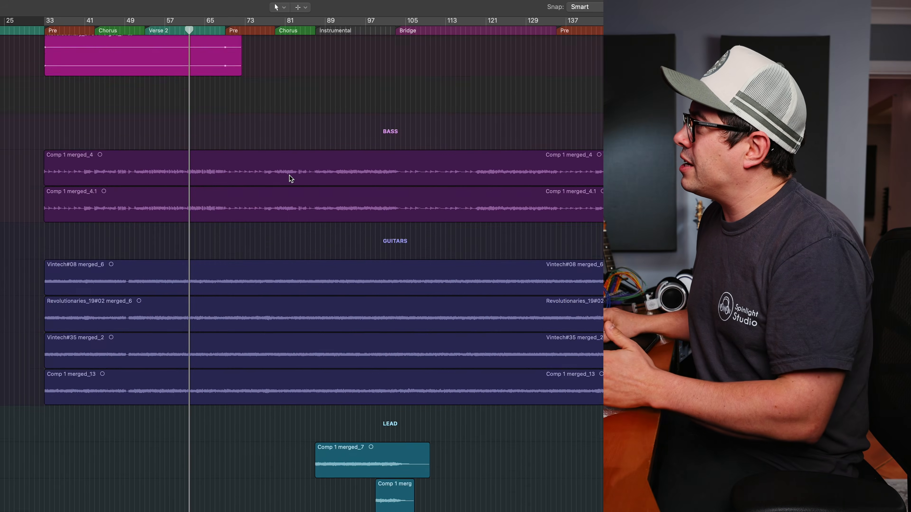
{"action": "scroll", "coordinate": [291, 179], "scroll_direction": "down", "scroll_amount": 15}
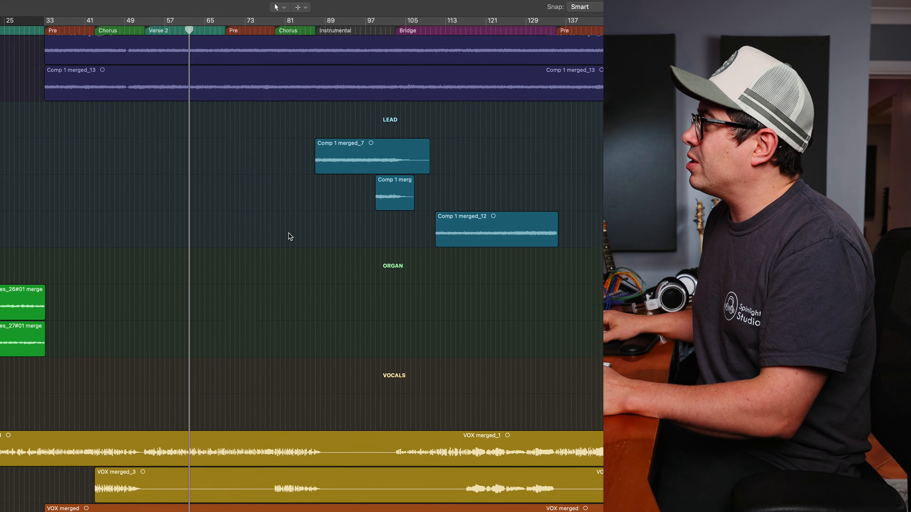
{"action": "scroll", "coordinate": [289, 233], "scroll_direction": "up", "scroll_amount": 20}
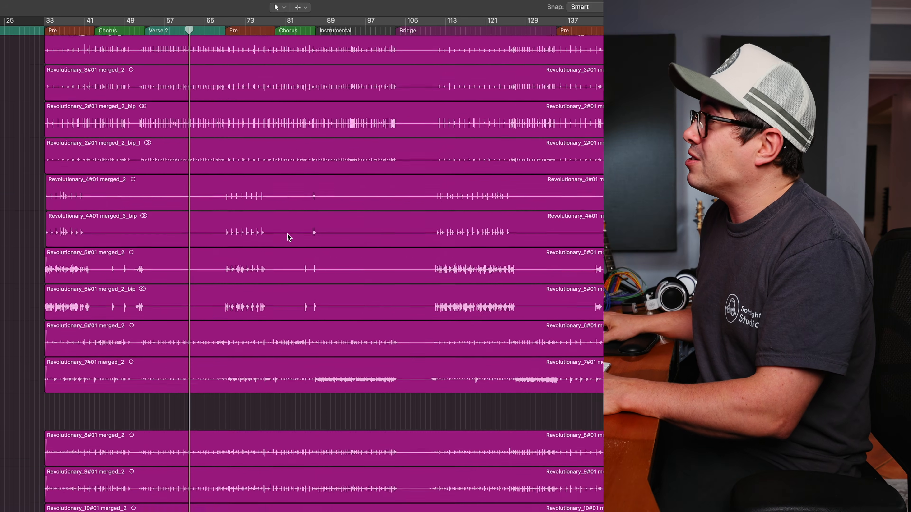
{"action": "scroll", "coordinate": [289, 238], "scroll_direction": "up", "scroll_amount": 5}
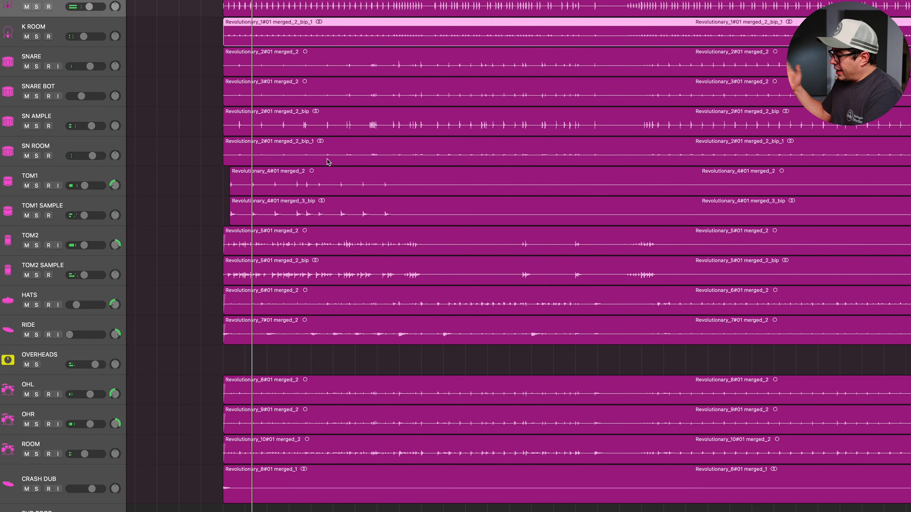
Show the mixer, select the individual drum channels from KICK to CRASH DUB and reset their volume faders to 0 dB.
{"action": "key", "text": "x"}
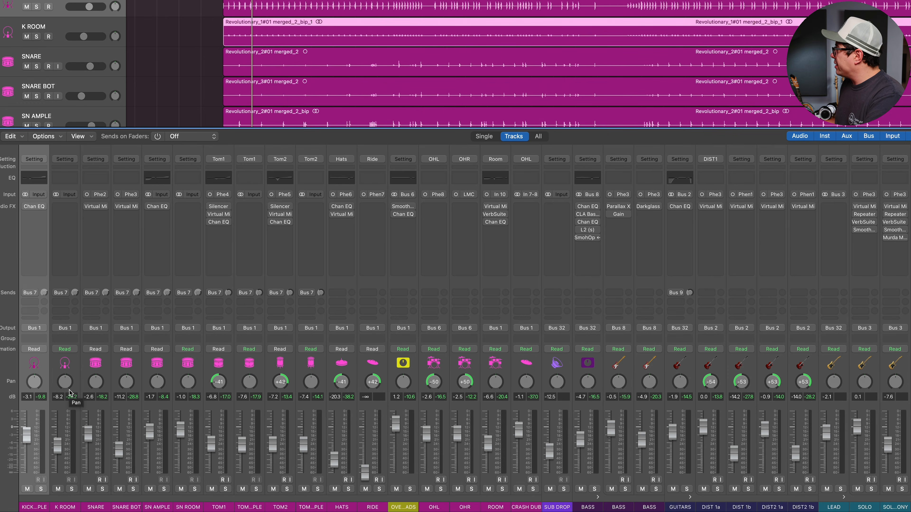
{"action": "scroll", "coordinate": [525, 339], "scroll_direction": "left", "scroll_amount": 3}
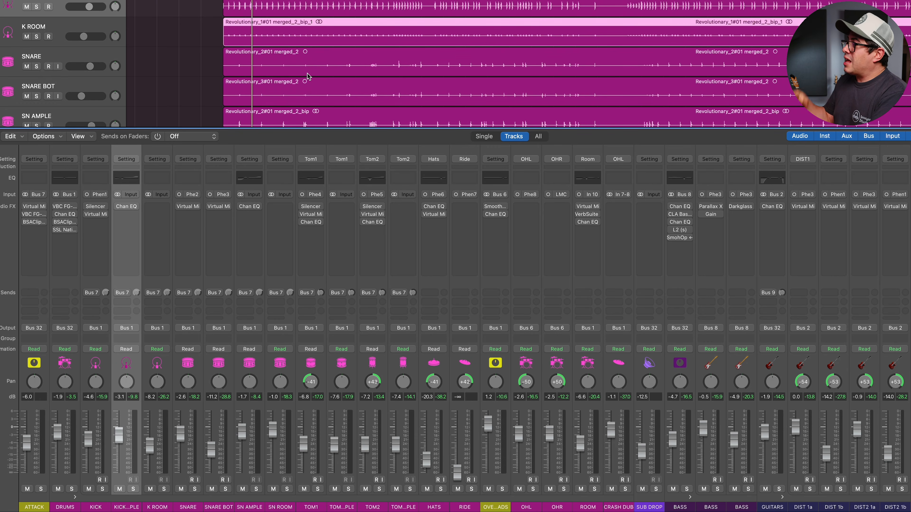
{"action": "scroll", "coordinate": [308, 75], "scroll_direction": "right", "scroll_amount": 2}
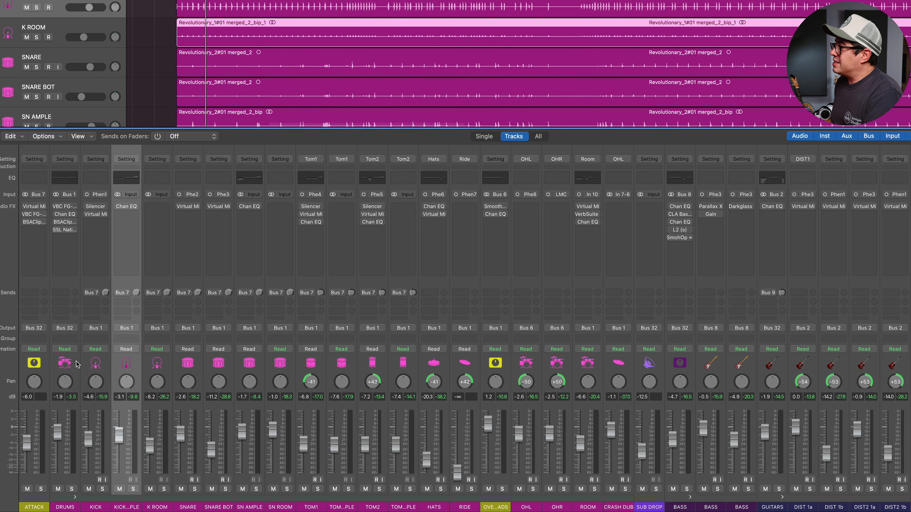
{"action": "key", "text": "Down"}
{"action": "key", "text": "Down"}
{"action": "key", "text": "Down"}
{"action": "key", "text": "Down"}
{"action": "key", "text": "Down"}
{"action": "key", "text": "Down"}
{"action": "key", "text": "Down"}
{"action": "key", "text": "Down"}
{"action": "key", "text": "Down"}
{"action": "key", "text": "Down"}
{"action": "key", "text": "Down"}
{"action": "key", "text": "Down"}
{"action": "key", "text": "Down"}
{"action": "key", "text": "Down"}
{"action": "key", "text": "Down"}
{"action": "key", "text": "Down"}
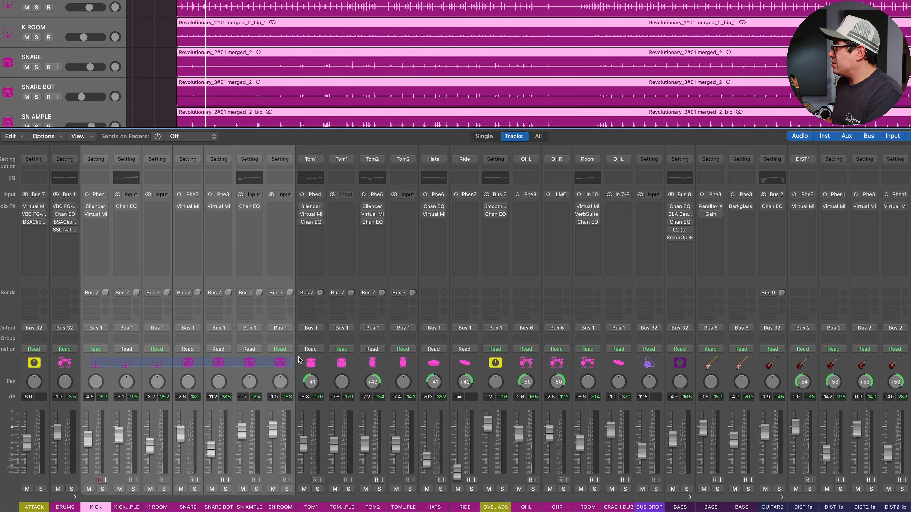
{"action": "left_click", "coordinate": [92, 449], "text": "alt"}
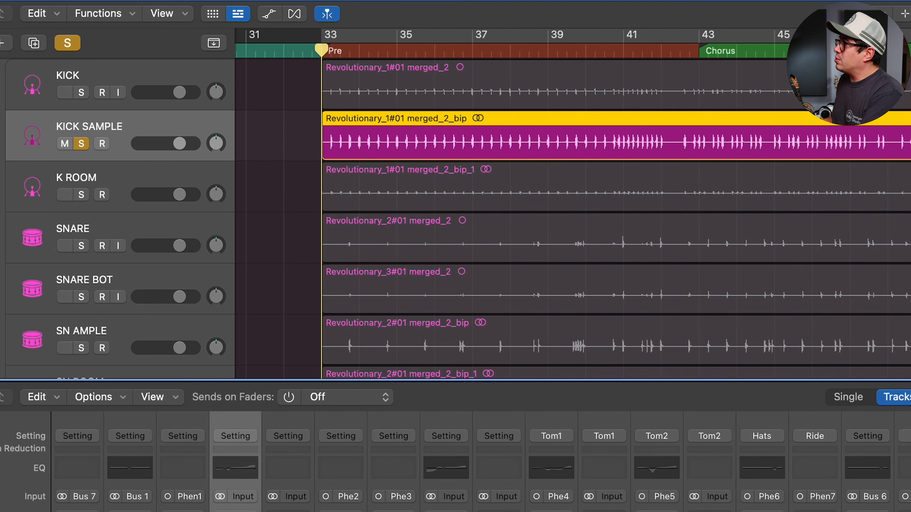
Play the soloed KICK SAMPLE track and lower its region's gain with the Gain tool.
{"action": "scroll", "coordinate": [477, 413], "scroll_direction": "right", "scroll_amount": 1}
{"action": "key", "text": "space"}
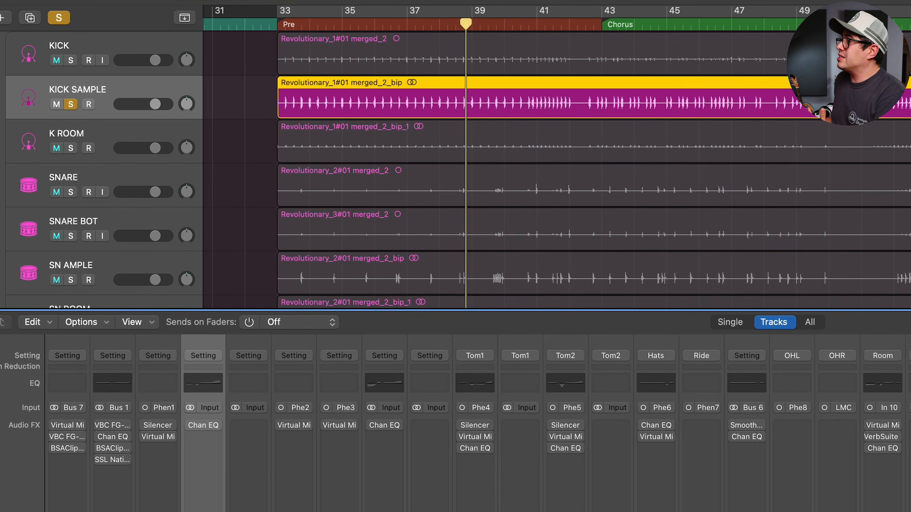
{"action": "key", "text": "t"}
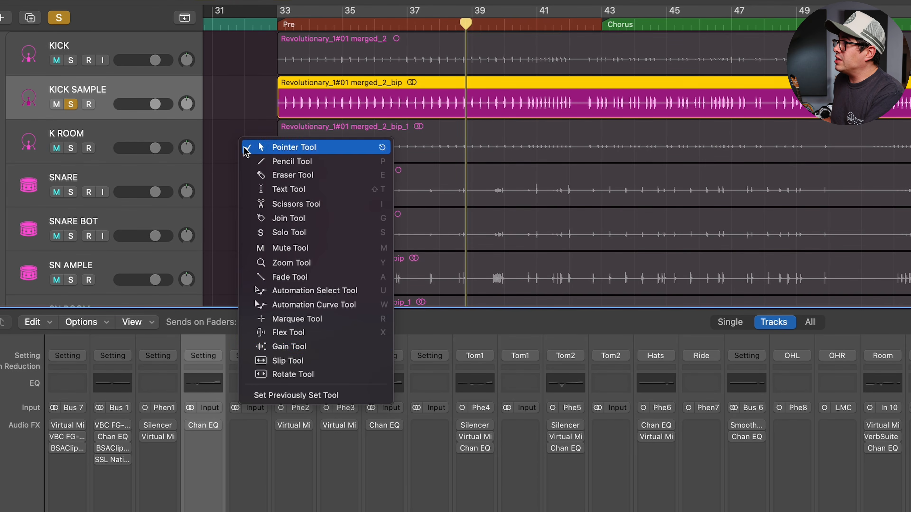
{"action": "left_click", "coordinate": [318, 347]}
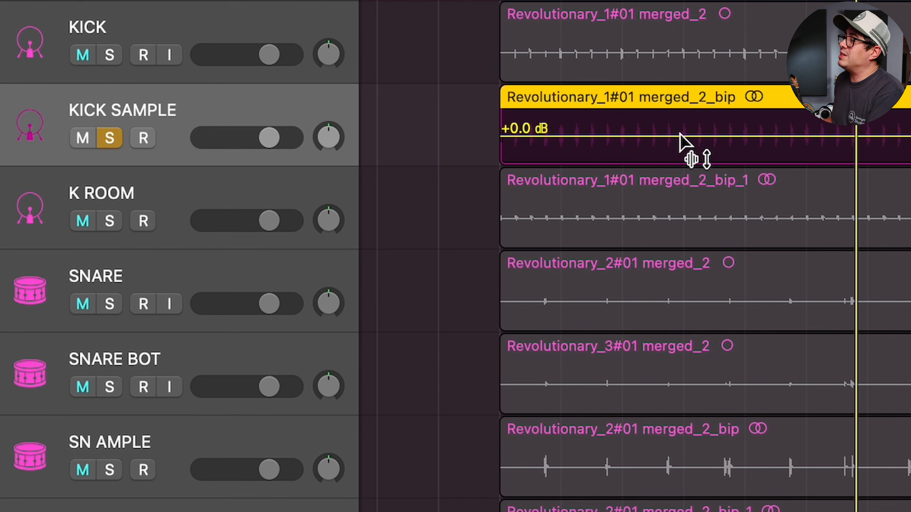
{"action": "left_click_drag", "start_coordinate": [684, 142], "coordinate": [678, 262]}
{"action": "key", "text": "Return"}
{"action": "key", "text": "x"}
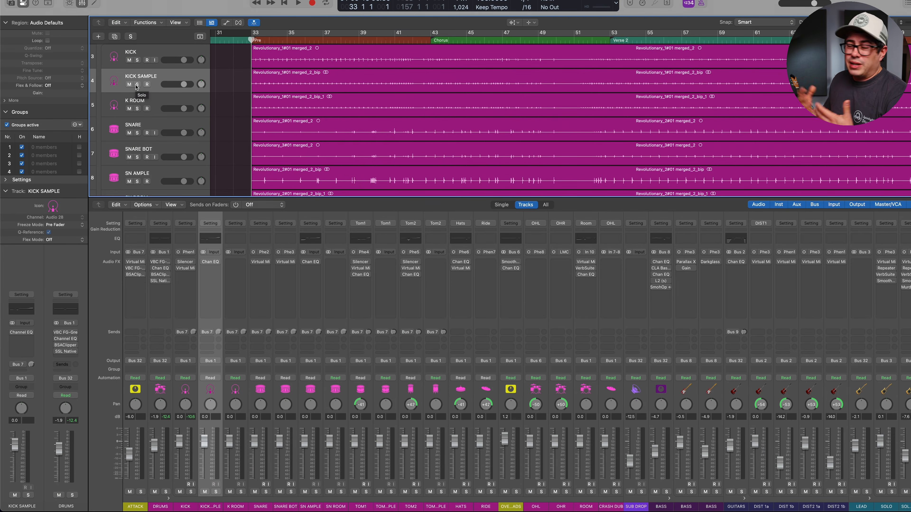
Switch away from the Gain tool and check the gain setting of the ROOM track's region.
{"action": "key", "text": "t"}
{"action": "key", "text": "t"}
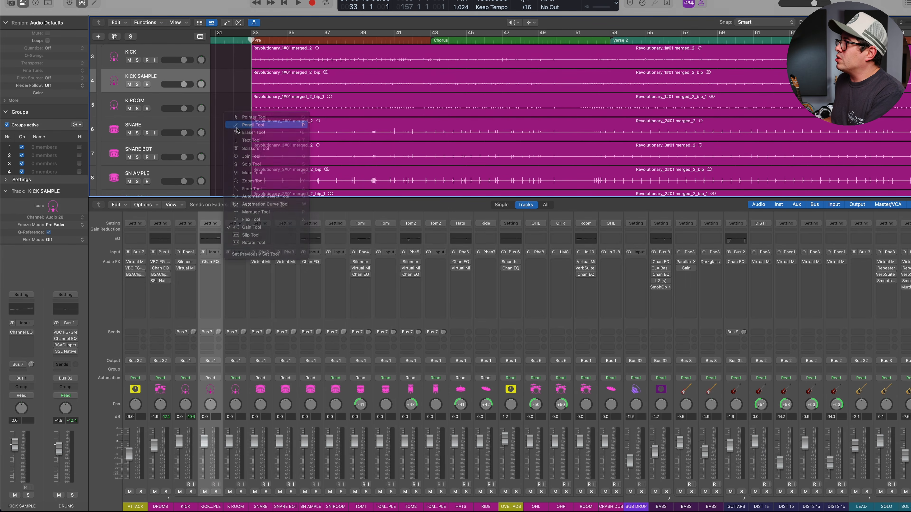
{"action": "left_click", "coordinate": [277, 128]}
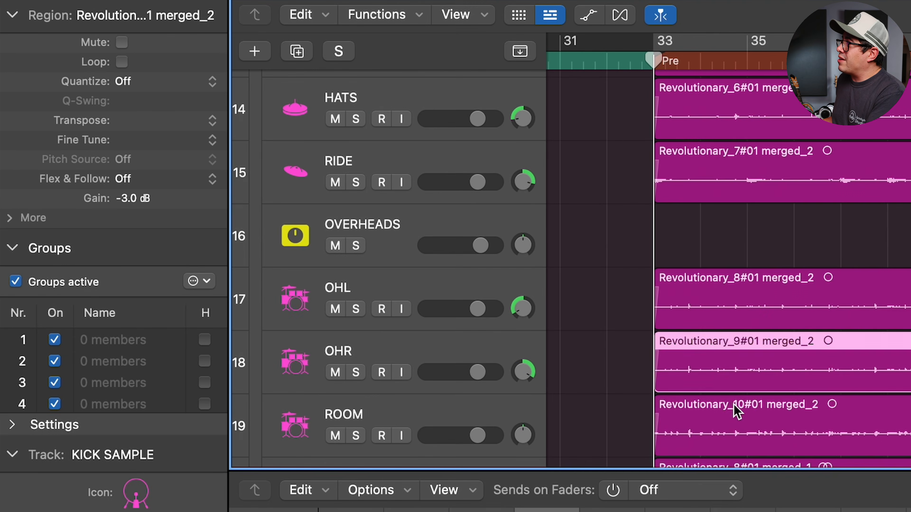
{"action": "left_click", "coordinate": [737, 412]}
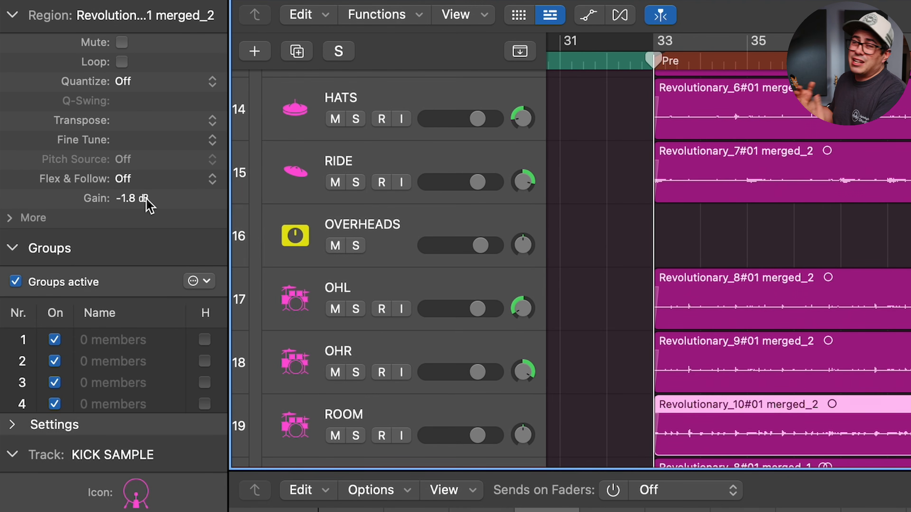
{"action": "mouse_move", "coordinate": [150, 206]}
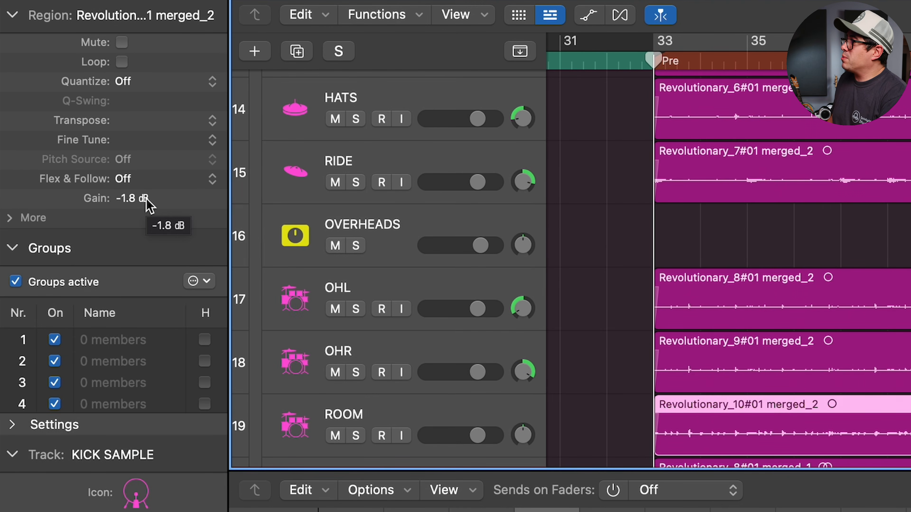
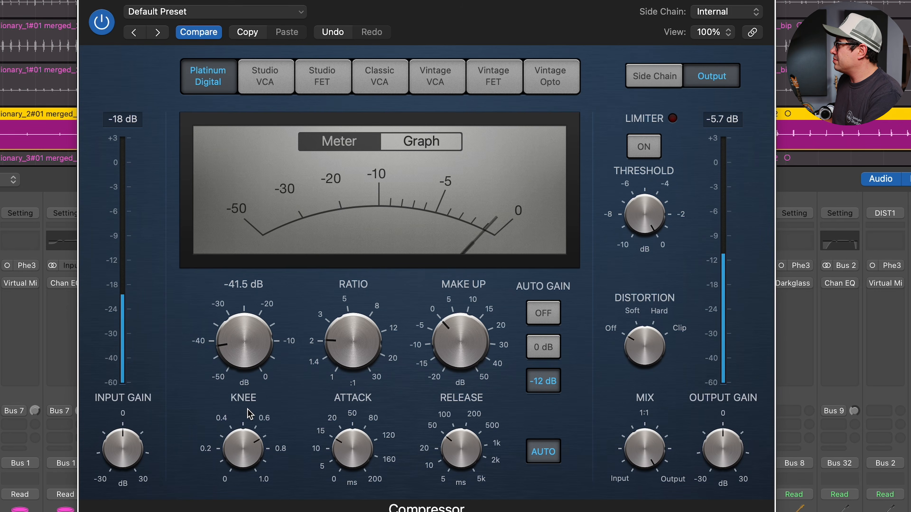
Set the snare Compressor's auto gain to 0 dB, the threshold to -37 dB and the ratio to about 3:1.
{"action": "left_click", "coordinate": [539, 351]}
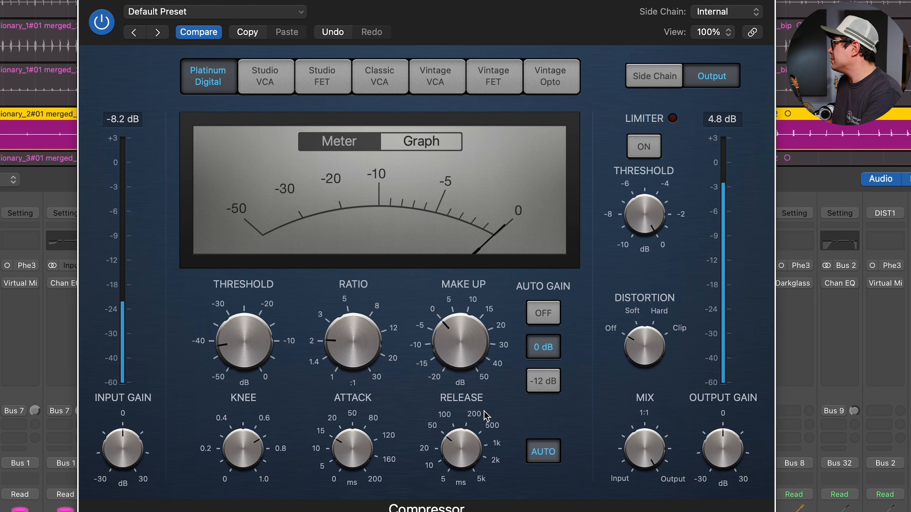
{"action": "left_click_drag", "start_coordinate": [247, 336], "coordinate": [254, 328]}
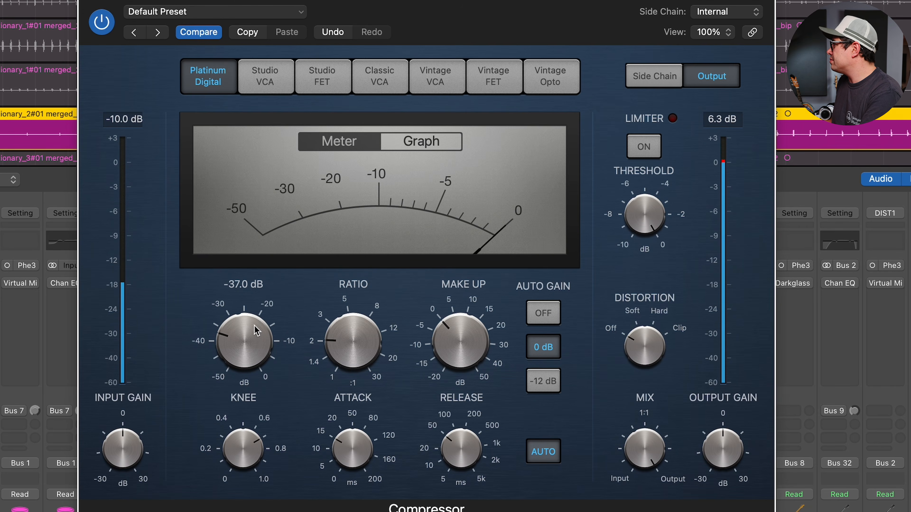
{"action": "left_click_drag", "start_coordinate": [361, 340], "coordinate": [368, 325]}
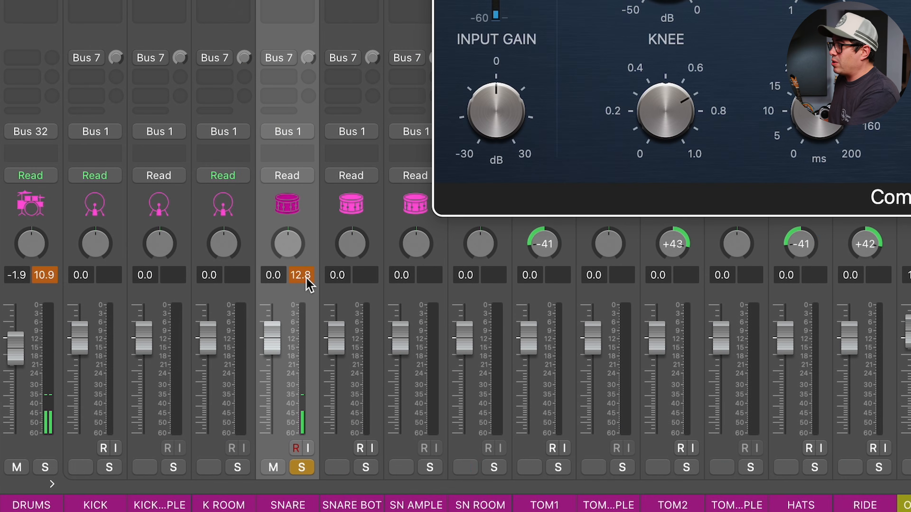
Clear the SNARE channel's peak level, try its fader at -21.0 dB and reset the fader to 0 dB.
{"action": "left_click", "coordinate": [301, 276]}
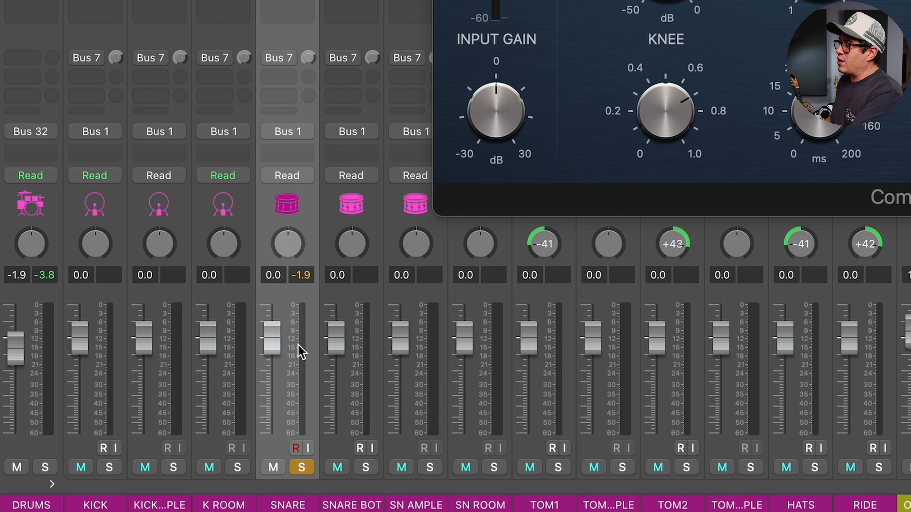
{"action": "left_click_drag", "start_coordinate": [272, 339], "coordinate": [273, 409]}
{"action": "key", "text": "space"}
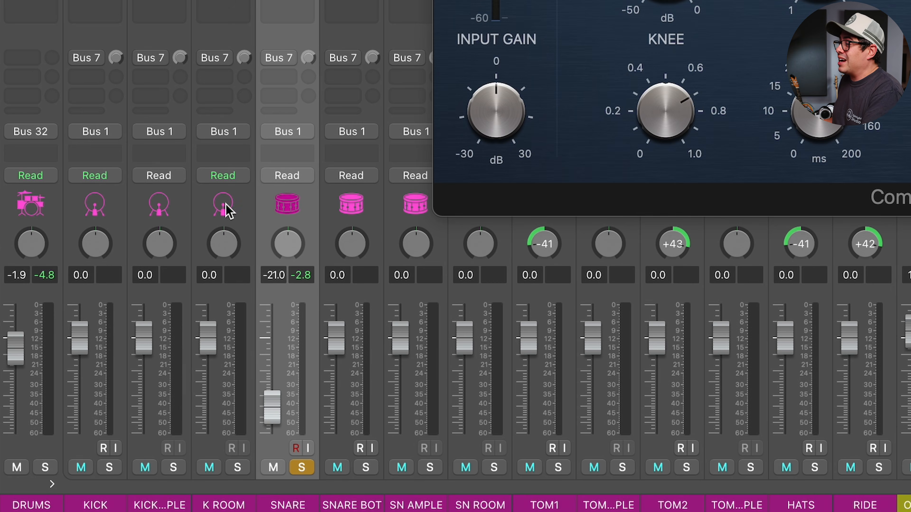
{"action": "left_click", "coordinate": [276, 423], "text": "alt"}
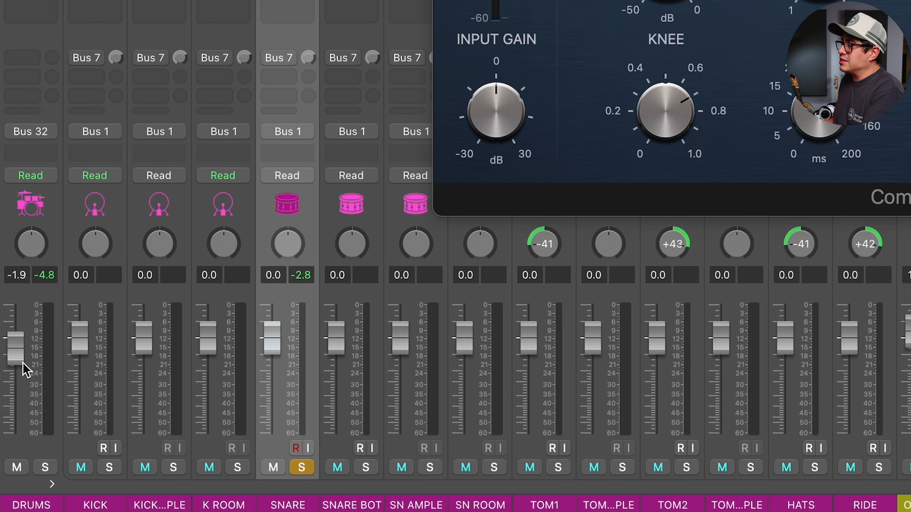
Lower the DRUMS bus fader to -17.2 dB during playback of the soloed snare and clear the peak levels.
{"action": "key", "text": "space"}
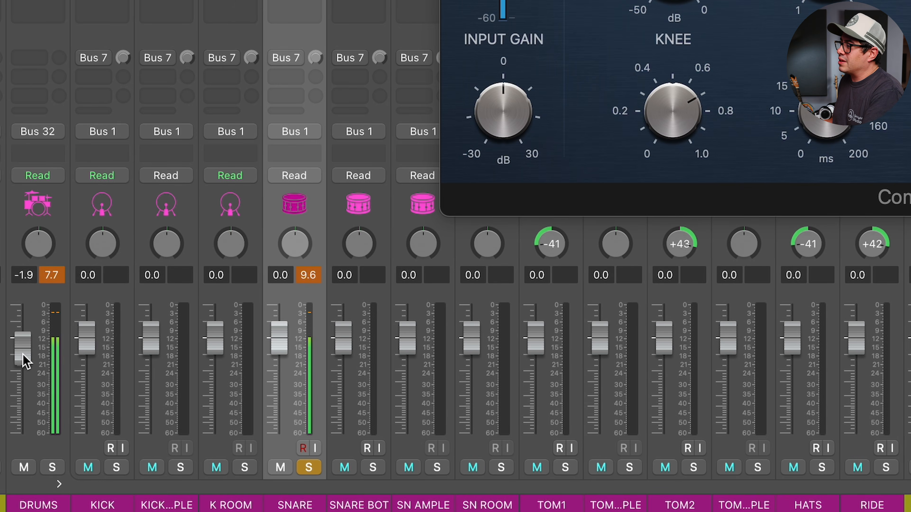
{"action": "left_click_drag", "start_coordinate": [22, 354], "coordinate": [23, 404]}
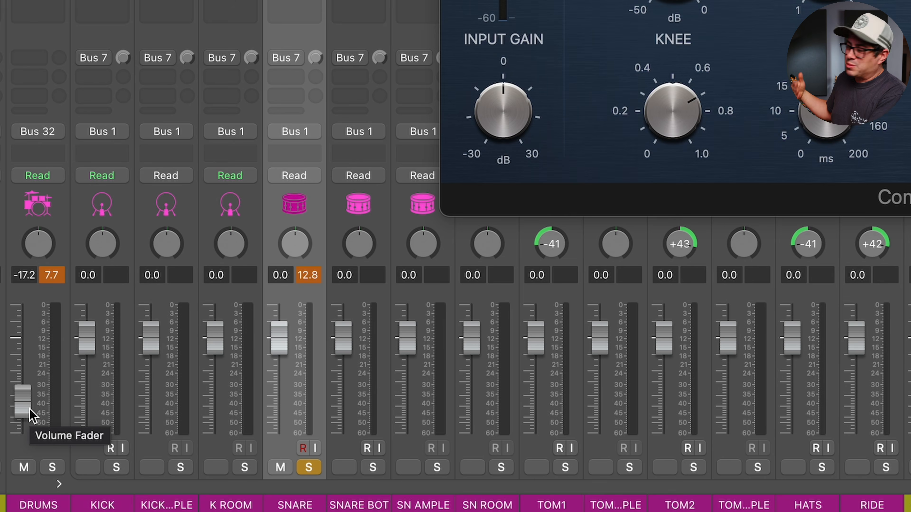
{"action": "left_click", "coordinate": [41, 276]}
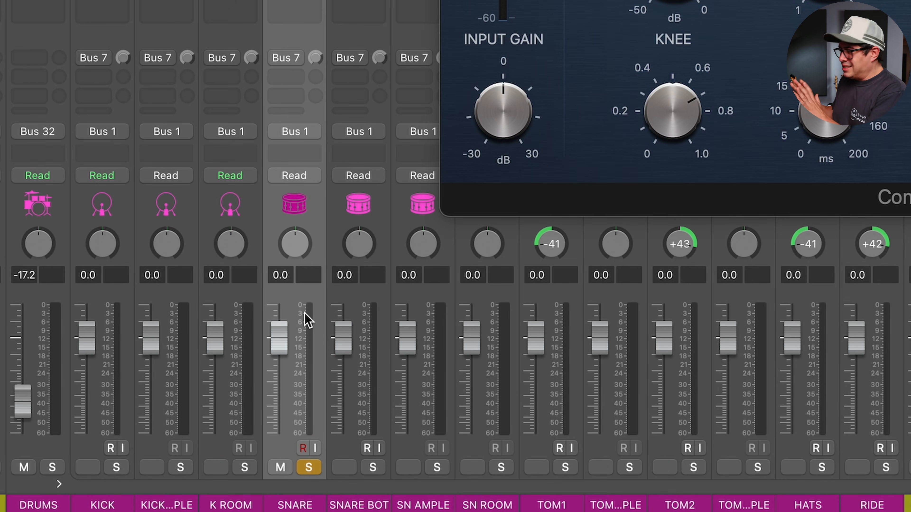
Return to the SNARE channel, re-enable its Compressor and turn the auto gain off.
{"action": "left_click_drag", "start_coordinate": [103, 201], "coordinate": [909, 242]}
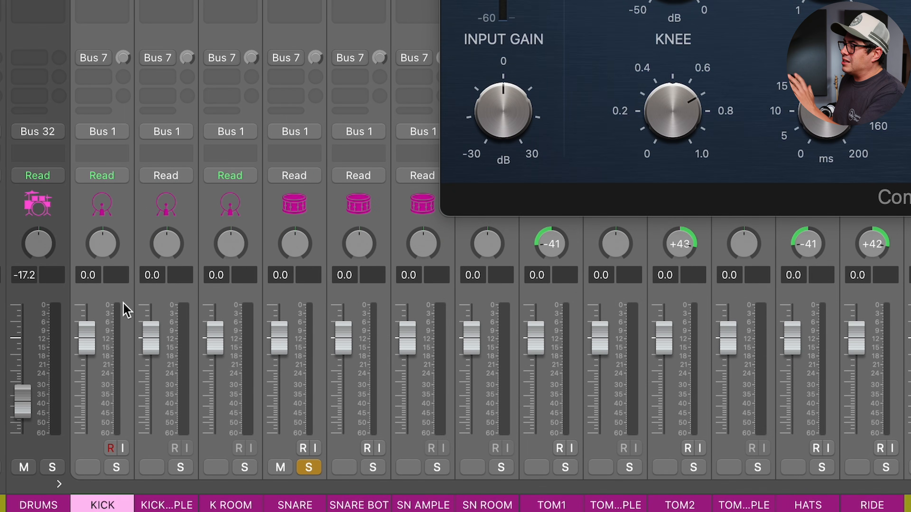
{"action": "left_click", "coordinate": [24, 364]}
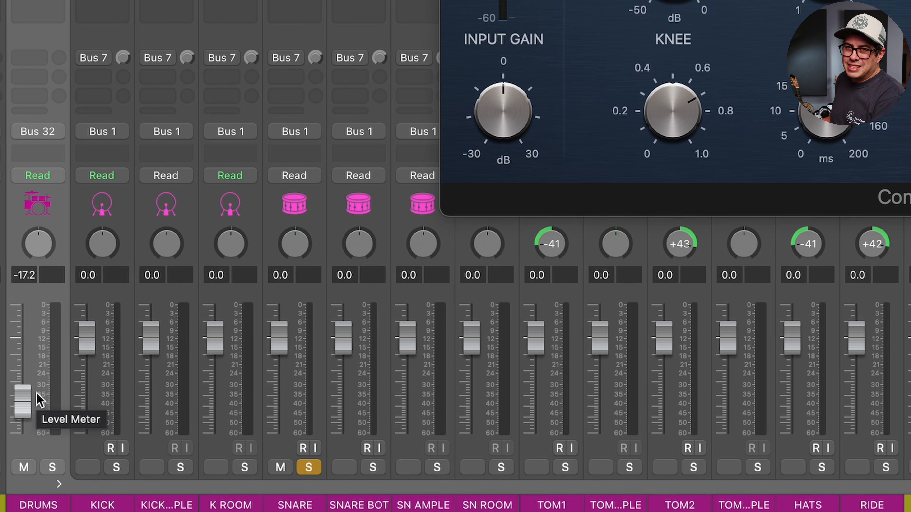
{"action": "left_click", "coordinate": [300, 210]}
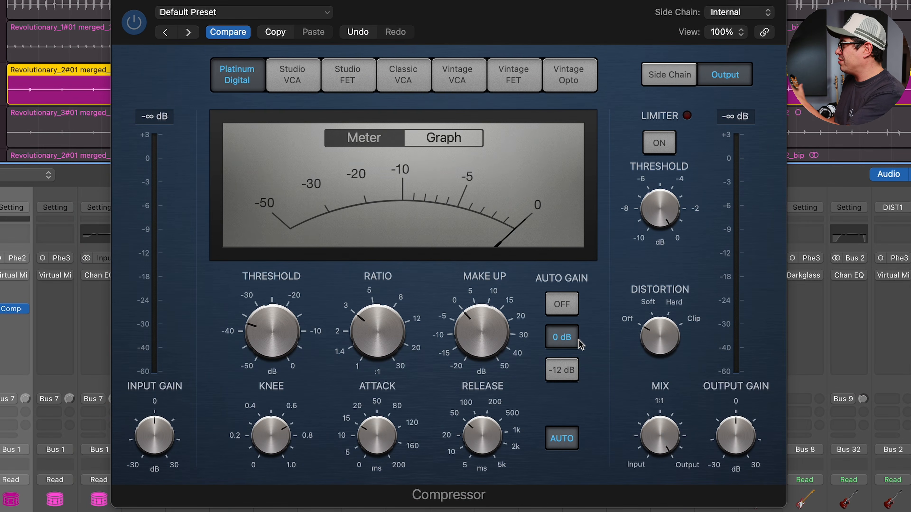
{"action": "left_click", "coordinate": [570, 304]}
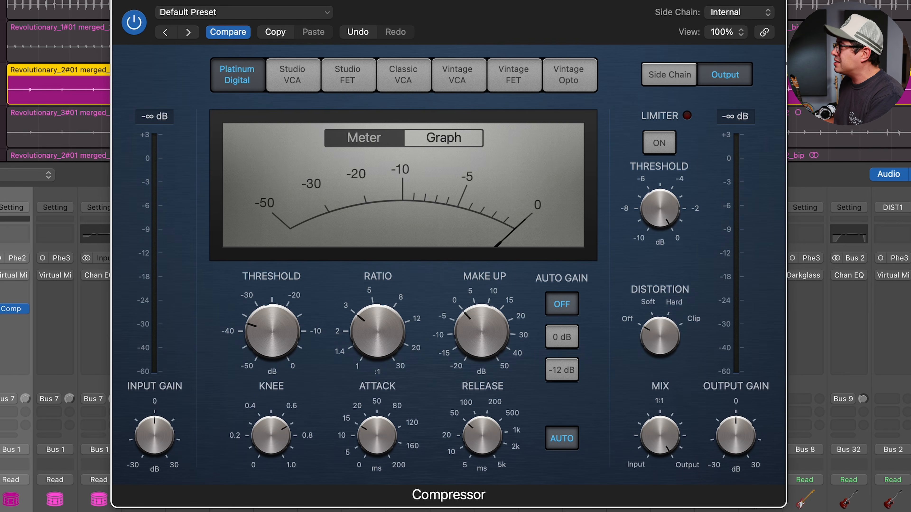
Set the snare Compressor's threshold to -35 dB and raise the make-up gain to about 7 dB.
{"action": "left_click_drag", "start_coordinate": [283, 339], "coordinate": [281, 331]}
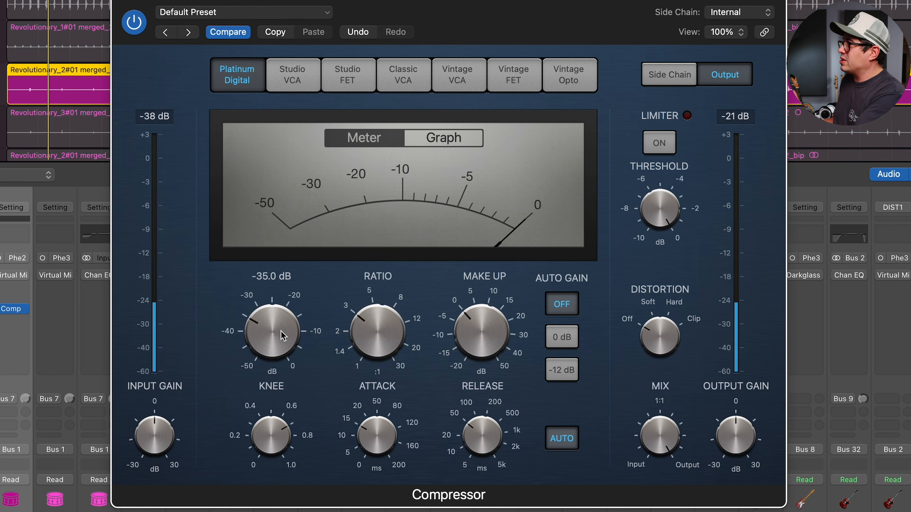
{"action": "mouse_move", "coordinate": [466, 339]}
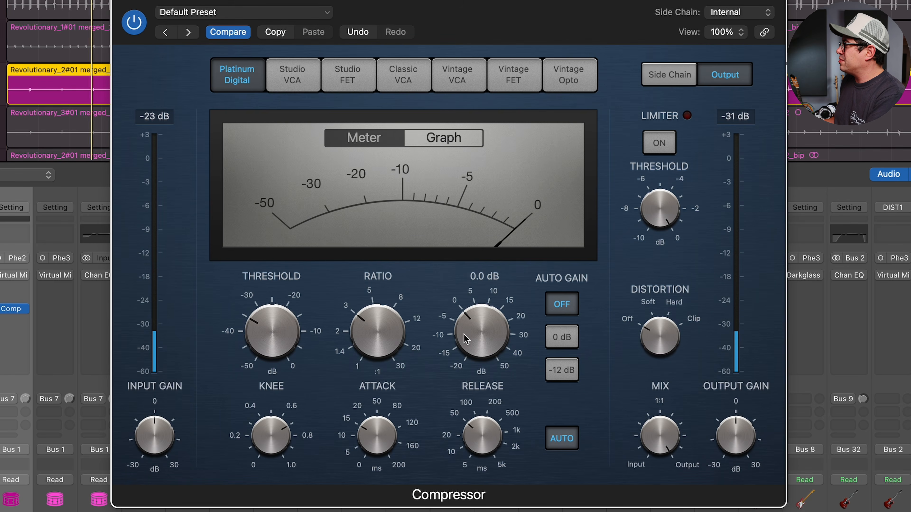
{"action": "left_click_drag", "start_coordinate": [465, 339], "coordinate": [482, 310]}
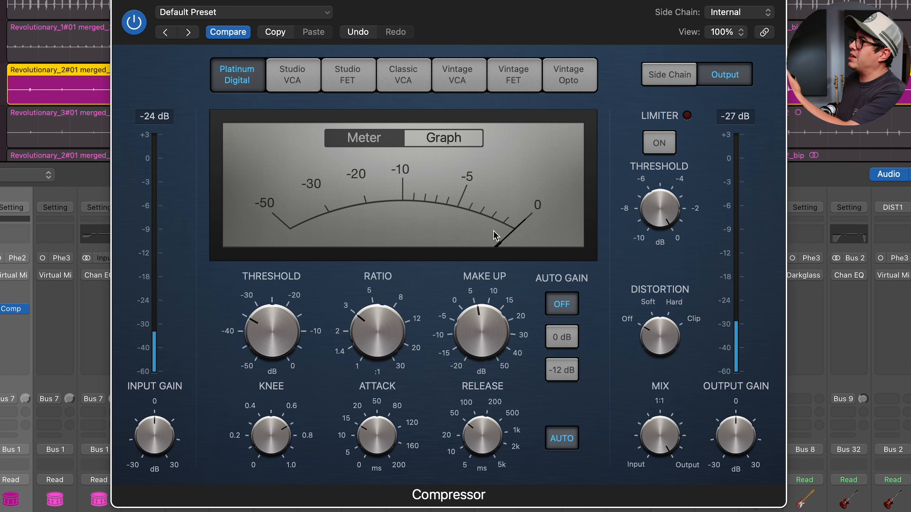
{"action": "mouse_move", "coordinate": [488, 347]}
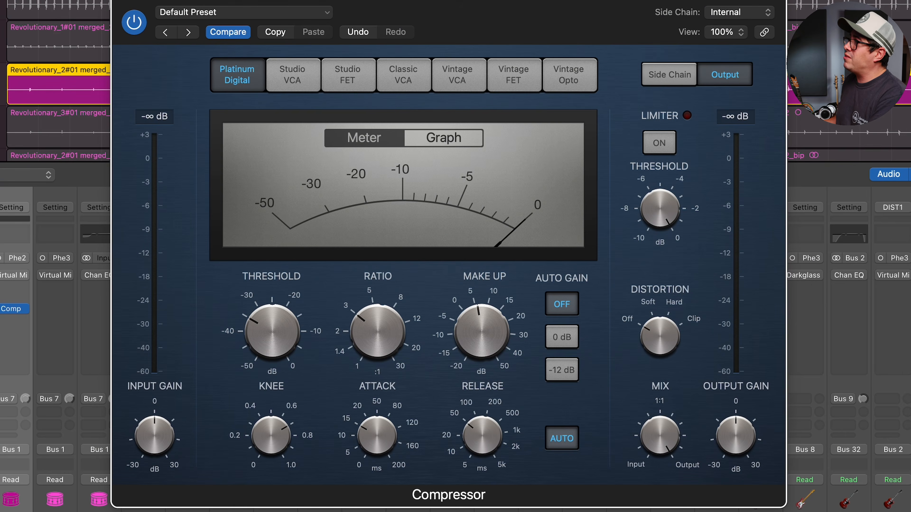
Bypass and re-enable the snare Compressor during playback to compare the channel's peak levels.
{"action": "left_click", "coordinate": [103, 1]}
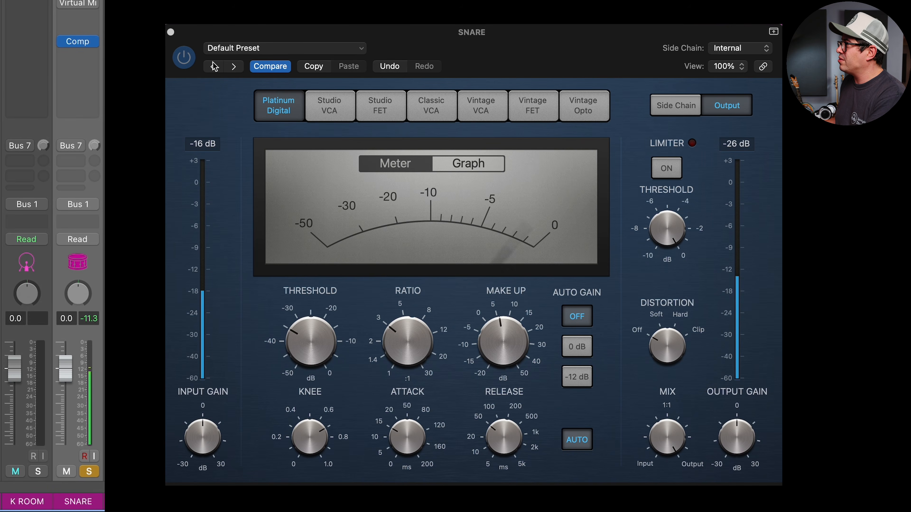
{"action": "left_click", "coordinate": [183, 57]}
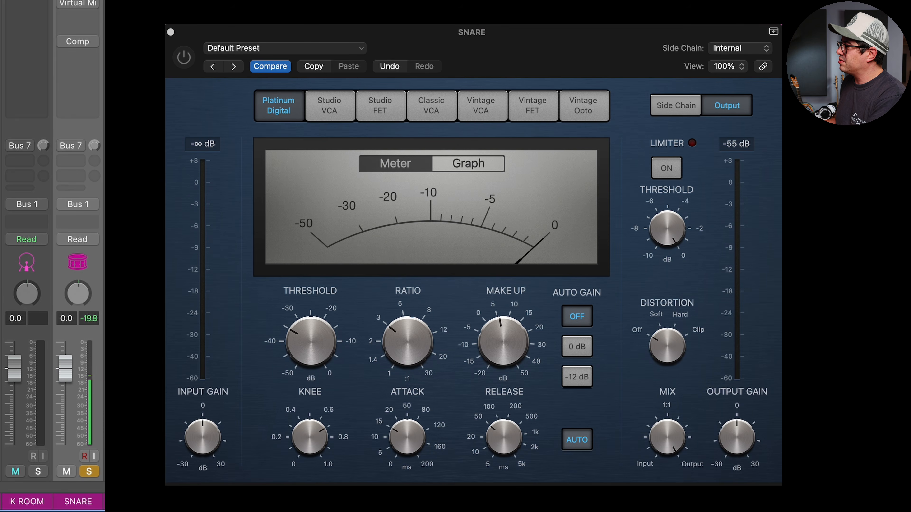
{"action": "left_click", "coordinate": [190, 57]}
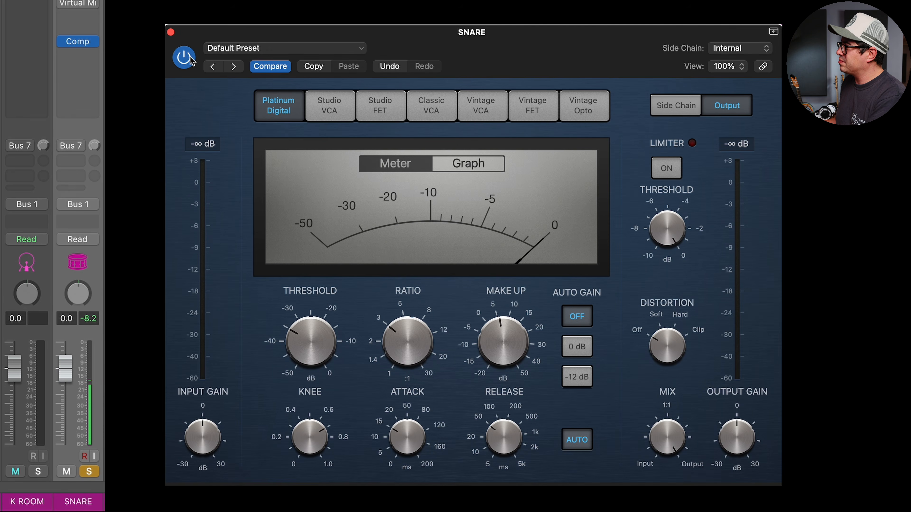
Lower the snare Compressor's make-up gain to about 3 dB and play the snare to check its input and output levels.
{"action": "left_click_drag", "start_coordinate": [512, 346], "coordinate": [512, 354]}
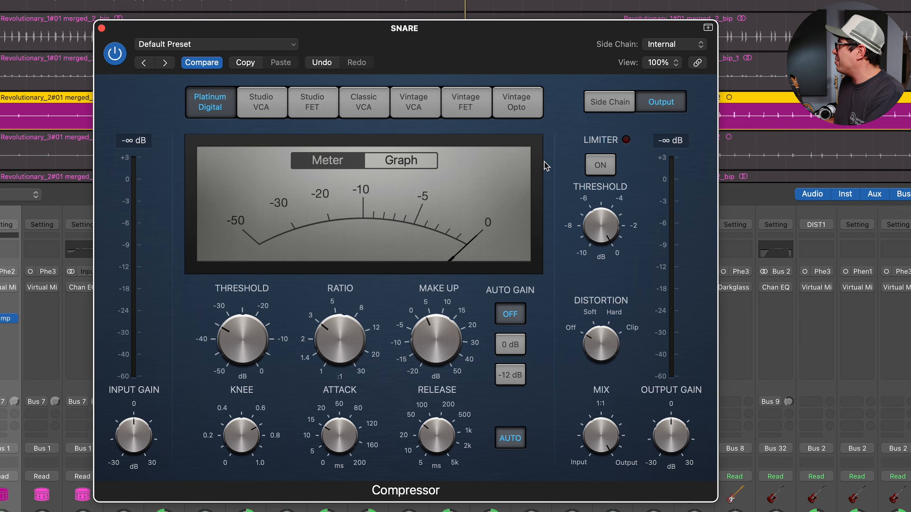
{"action": "key", "text": "space"}
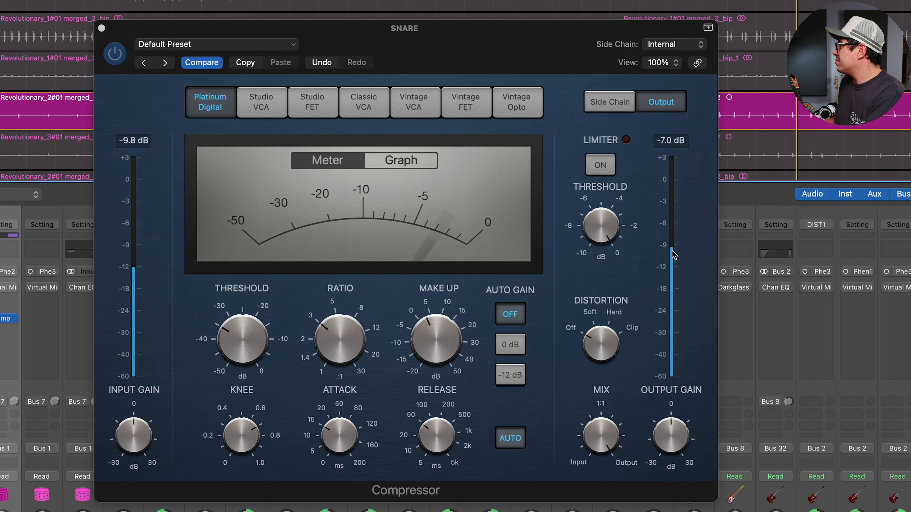
{"action": "left_click", "coordinate": [461, 339]}
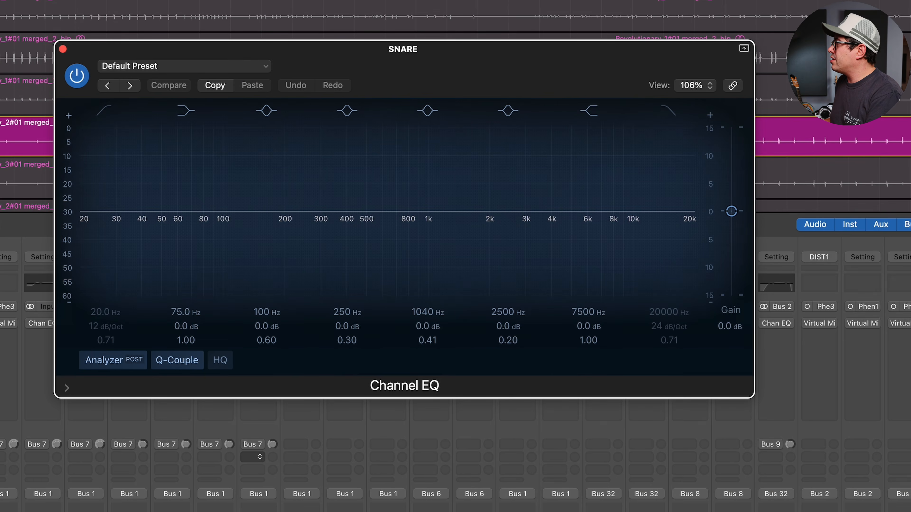
Boost the snare's Channel EQ by 6.5 dB at 181 Hz with Q 1.50, 3 dB at 1380 Hz and 8.9 dB at 5050 Hz.
{"action": "left_click_drag", "start_coordinate": [295, 240], "coordinate": [274, 204]}
{"action": "scroll", "coordinate": [273, 176], "scroll_direction": "up", "scroll_amount": 10}
{"action": "scroll", "coordinate": [275, 176], "scroll_direction": "down", "scroll_amount": 4}
{"action": "left_click_drag", "start_coordinate": [607, 229], "coordinate": [571, 183]}
{"action": "left_click_drag", "start_coordinate": [464, 246], "coordinate": [459, 226]}
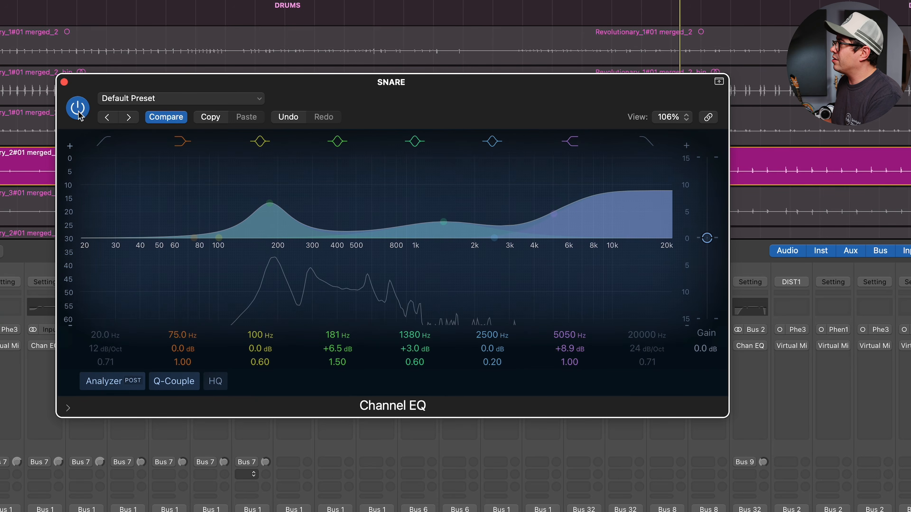
Compare the snare with the Channel EQ bypassed and re-enabled, and set the EQ's overall gain to -2.8 dB.
{"action": "left_click", "coordinate": [79, 113]}
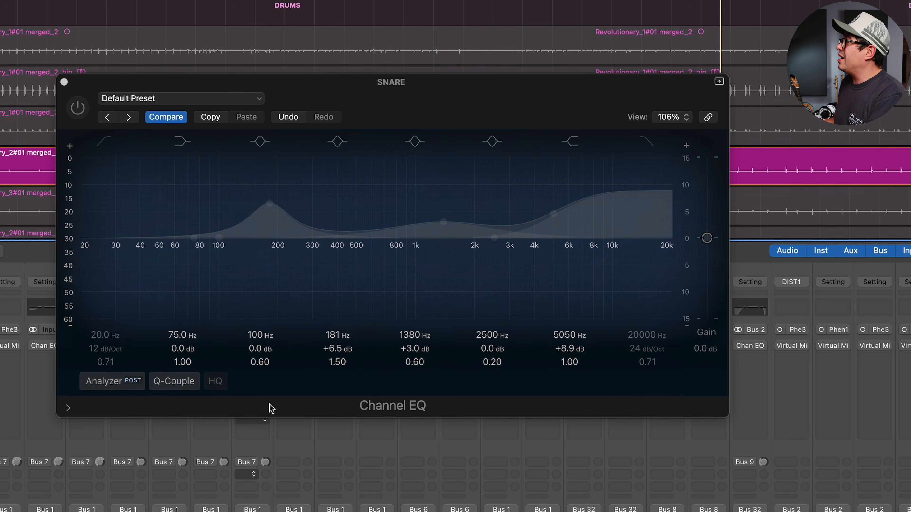
{"action": "left_click", "coordinate": [73, 106]}
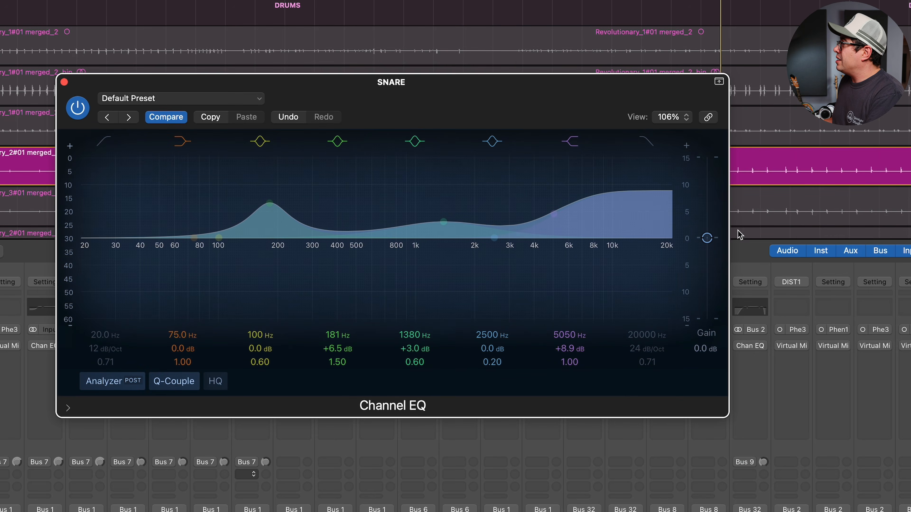
{"action": "left_click_drag", "start_coordinate": [704, 238], "coordinate": [706, 250]}
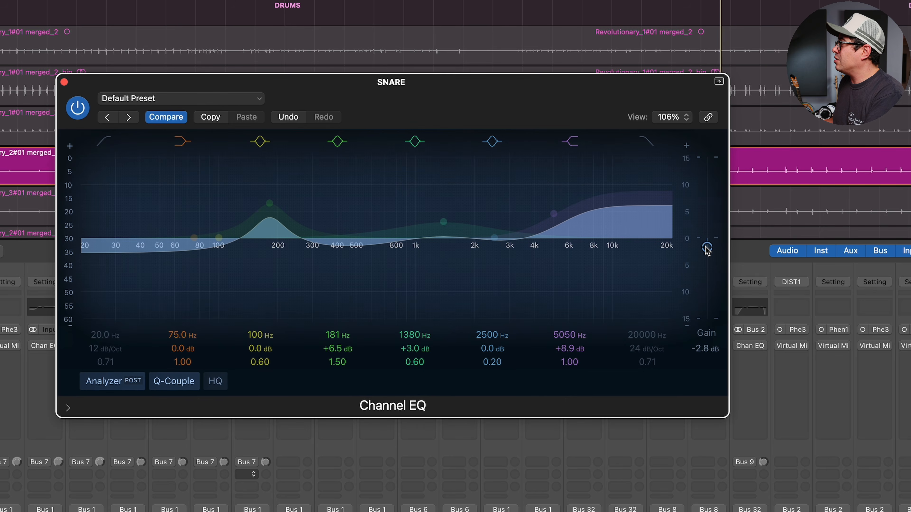
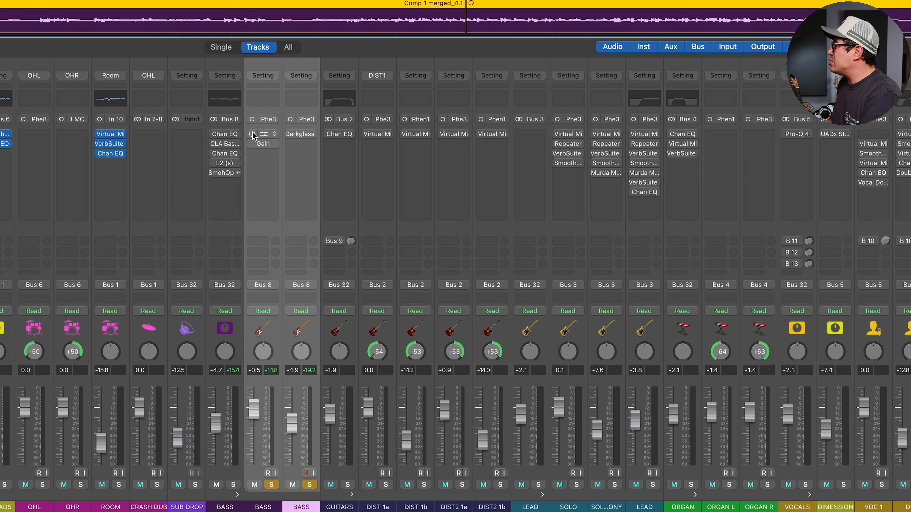
Re-enable all plug-ins on the two BASS tracks and the BASS bus, and briefly view the bus's L2 limiter.
{"action": "left_click", "coordinate": [252, 134]}
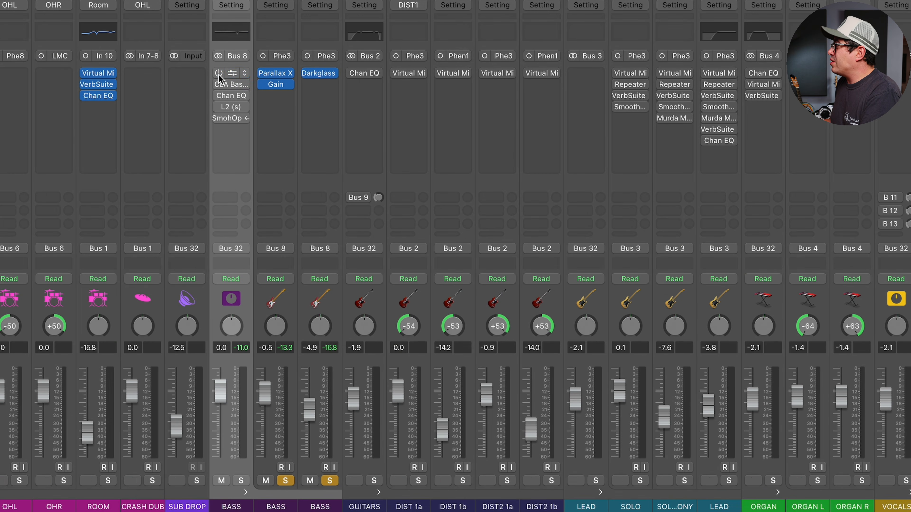
{"action": "left_click", "coordinate": [219, 74]}
{"action": "left_click_drag", "start_coordinate": [219, 86], "coordinate": [219, 119]}
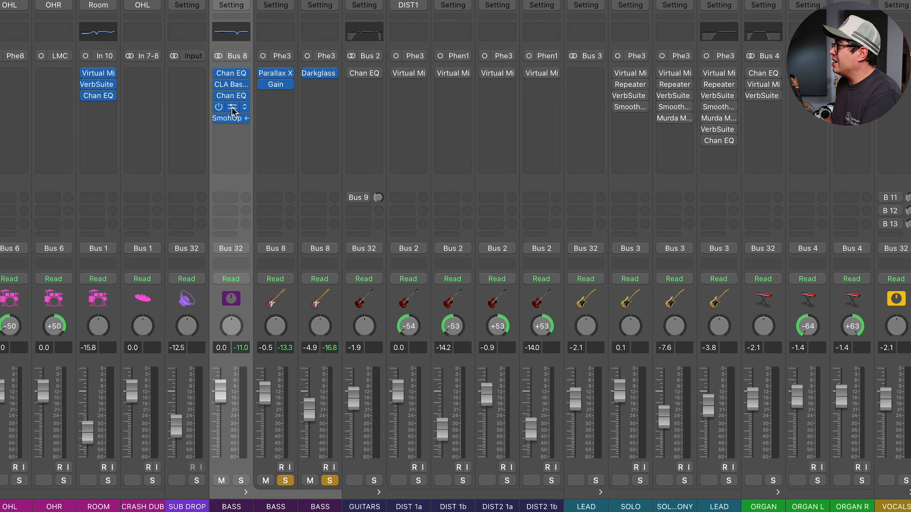
{"action": "left_click", "coordinate": [241, 108]}
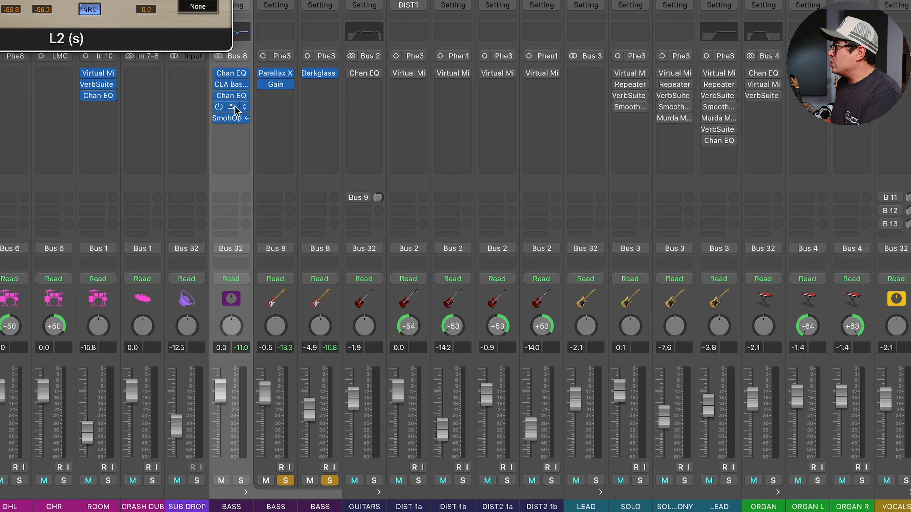
{"action": "left_click", "coordinate": [232, 108]}
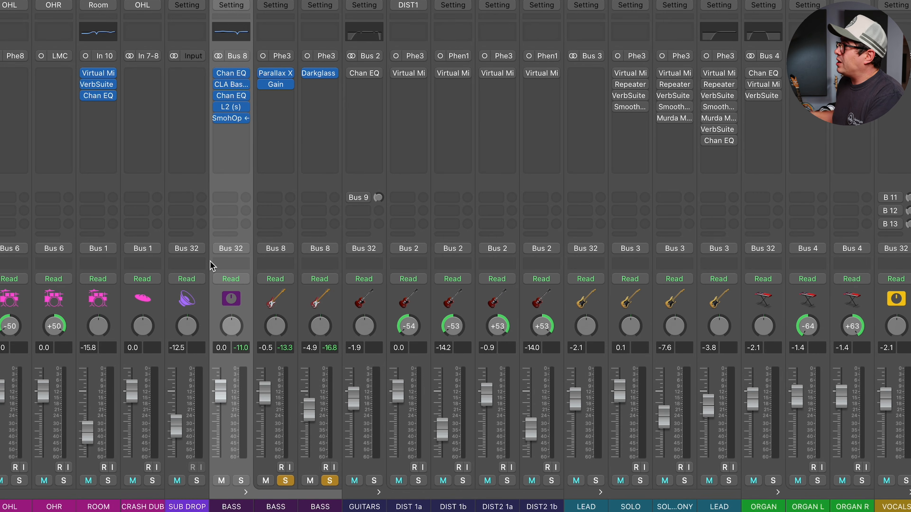
Play the bass and compare levels by bypassing and re-enabling all plug-ins on the BASS bus and both BASS tracks together.
{"action": "key", "text": "space"}
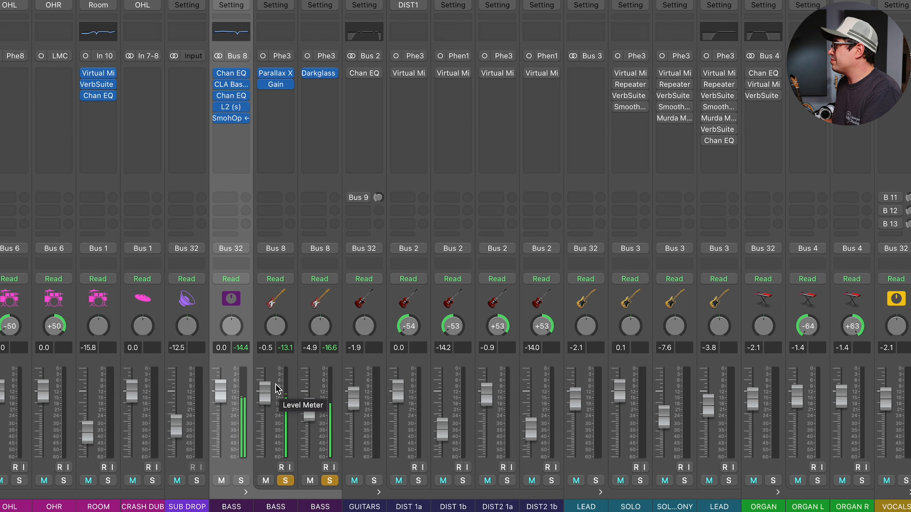
{"action": "left_click", "coordinate": [307, 297], "text": "shift"}
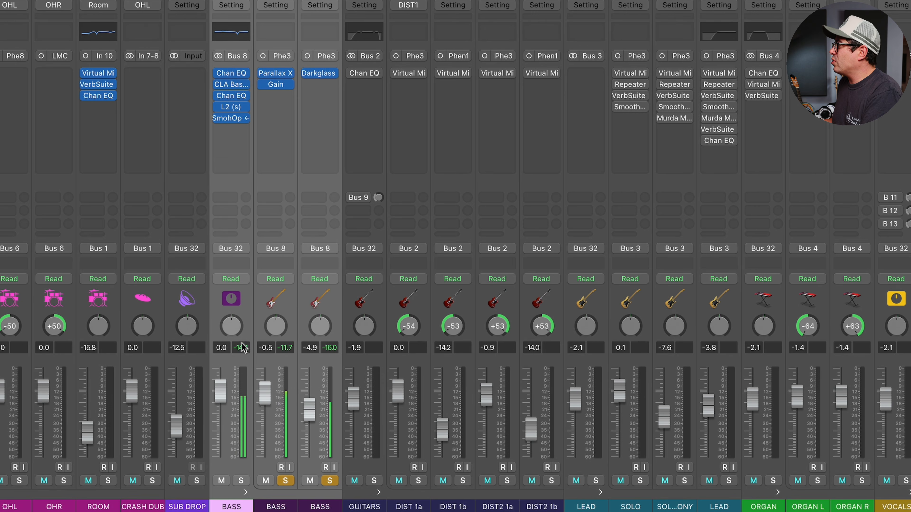
{"action": "left_click_drag", "start_coordinate": [218, 73], "coordinate": [216, 133]}
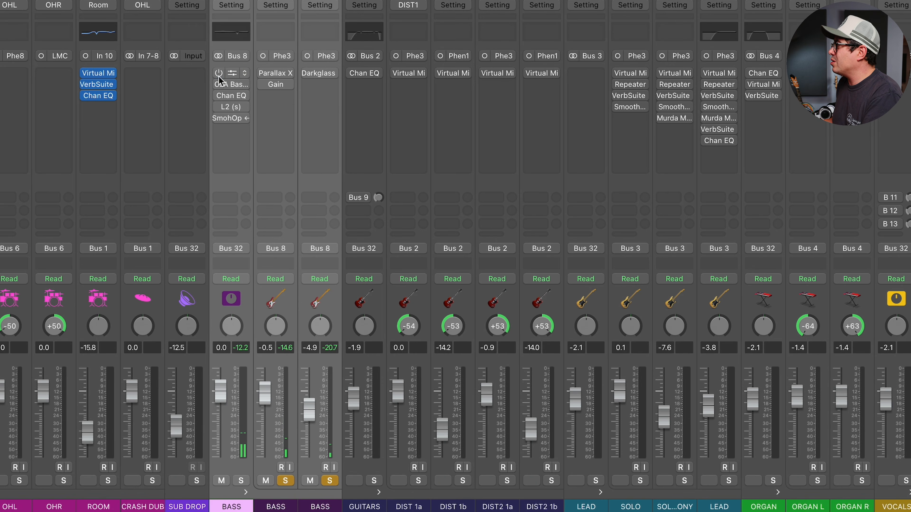
{"action": "left_click_drag", "start_coordinate": [220, 75], "coordinate": [218, 122]}
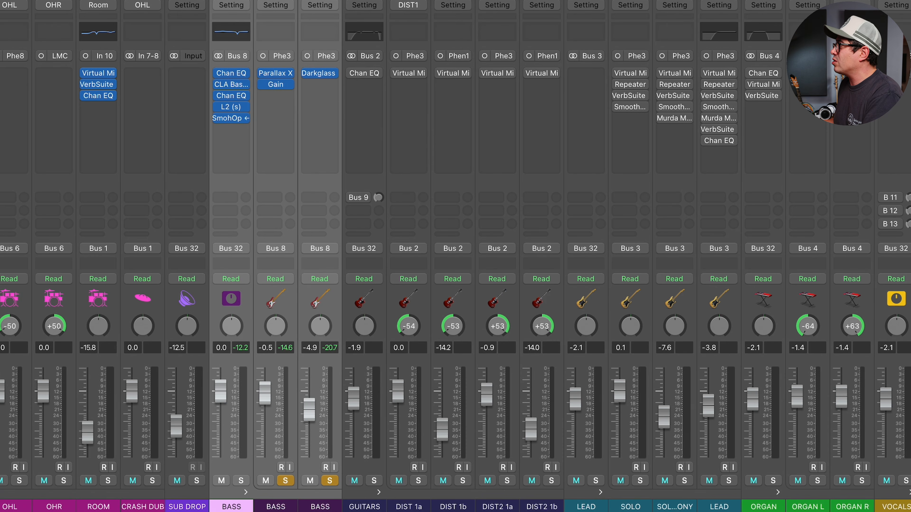
Play the bass and examine the threshold, output ceiling and attenuation of the L2 limiter on the BASS bus.
{"action": "key", "text": "space"}
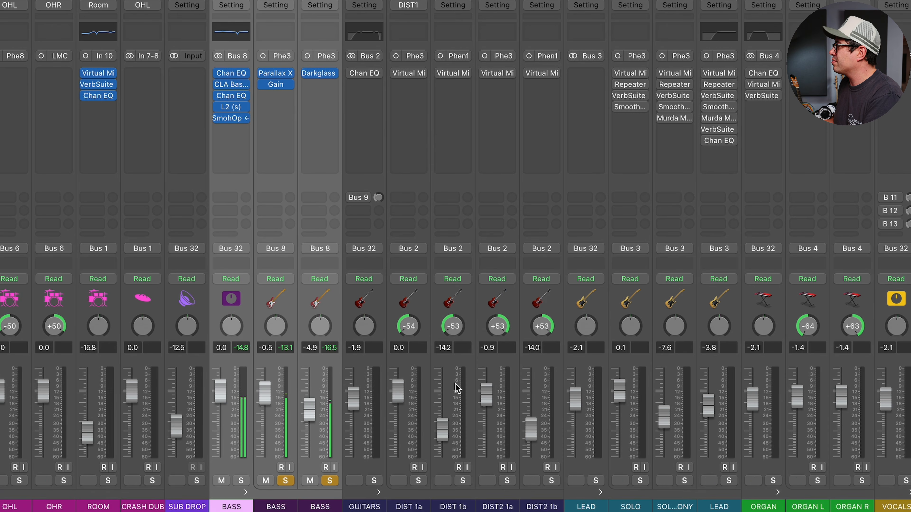
{"action": "left_click_drag", "start_coordinate": [234, 119], "coordinate": [235, 115]}
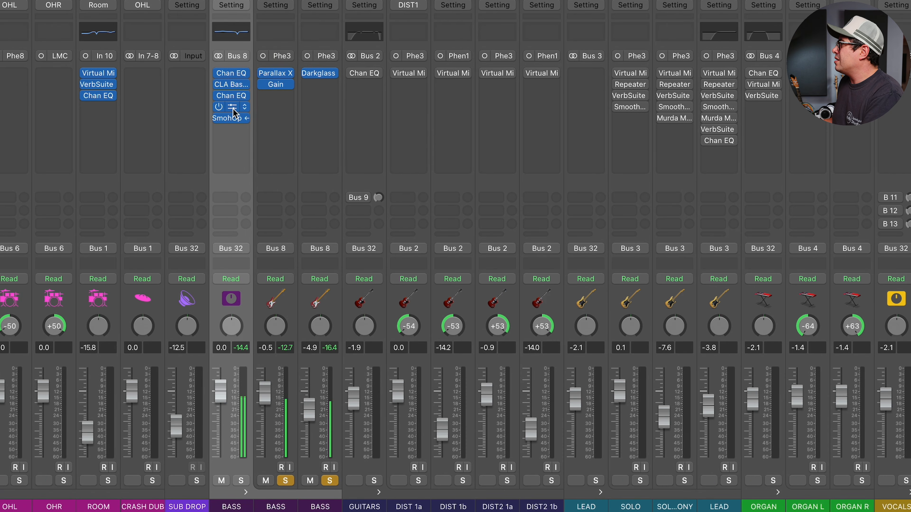
{"action": "left_click", "coordinate": [233, 109]}
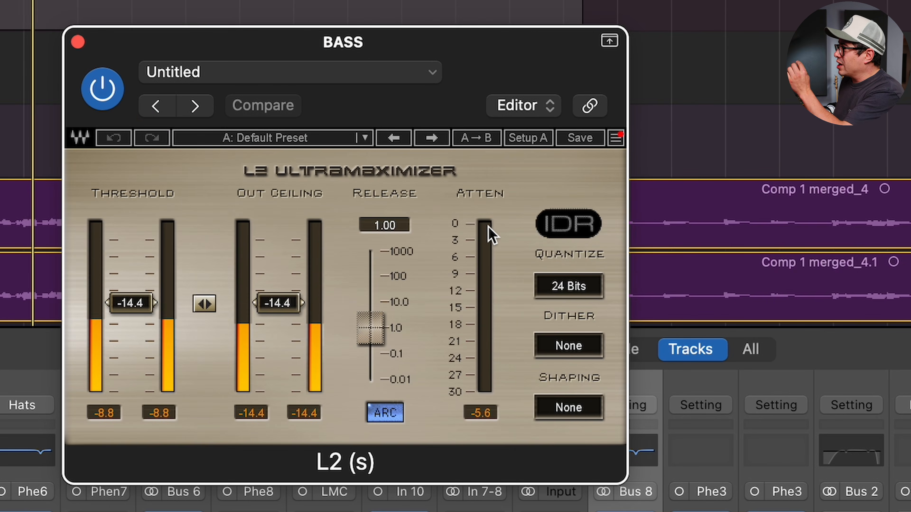
{"action": "left_click", "coordinate": [100, 89]}
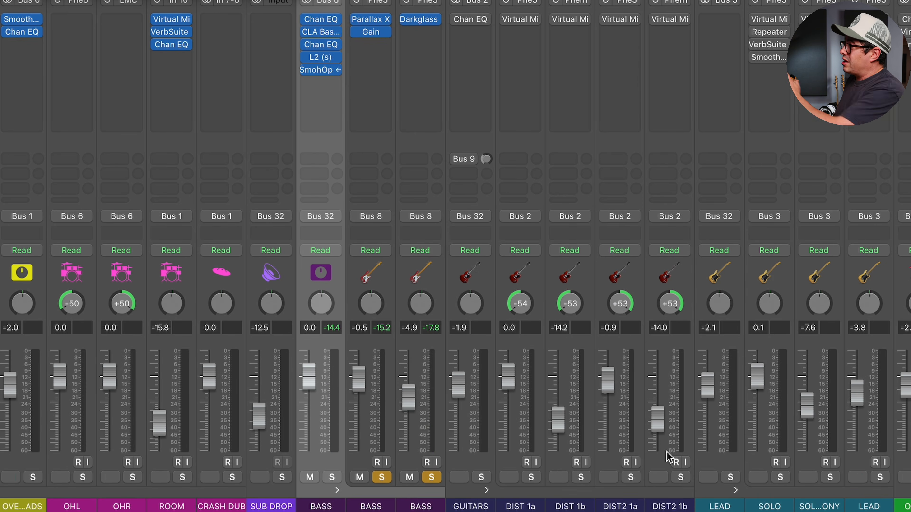
Bypass every plug-in on the BASS bus only, leaving the two BASS tracks' plug-ins on, and play the bass.
{"action": "left_click_drag", "start_coordinate": [382, 271], "coordinate": [430, 277]}
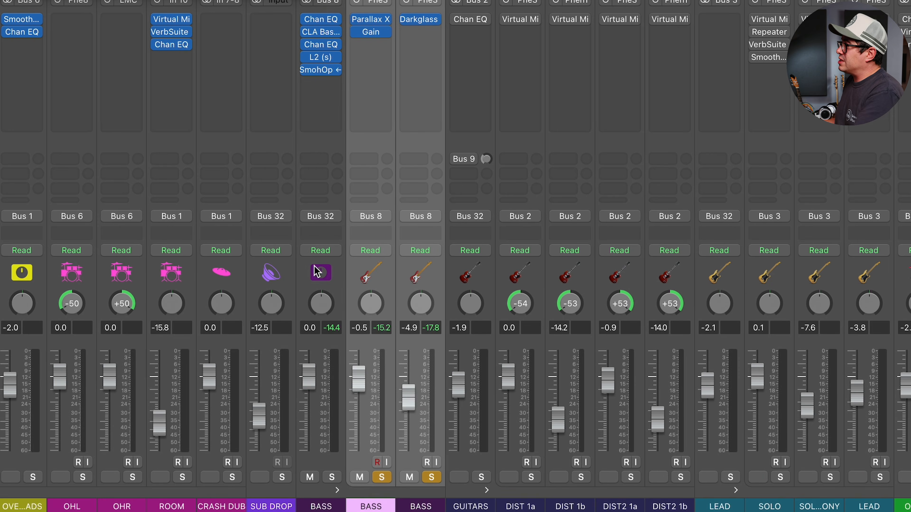
{"action": "left_click", "coordinate": [319, 273]}
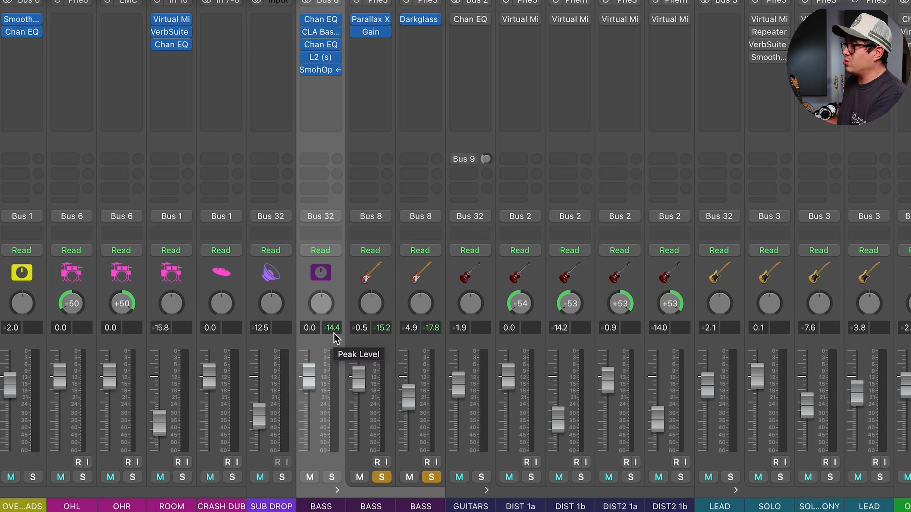
{"action": "left_click_drag", "start_coordinate": [307, 19], "coordinate": [312, 82]}
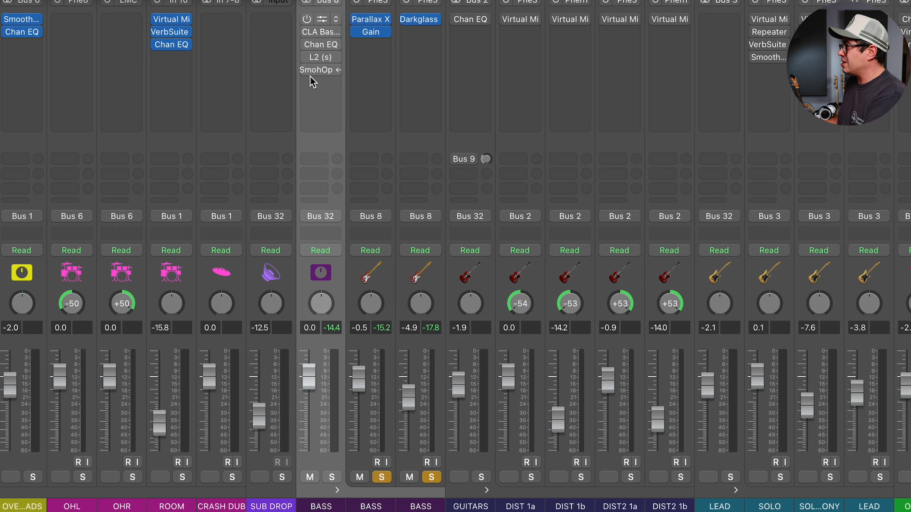
{"action": "key", "text": "space"}
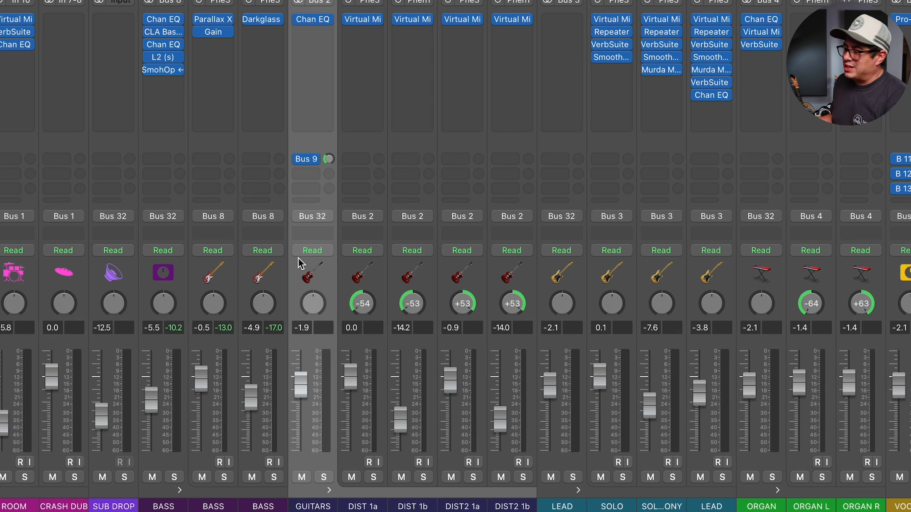
Solo the DIST 1a guitar channel, reset its pan to centre and play it.
{"action": "left_click", "coordinate": [361, 282]}
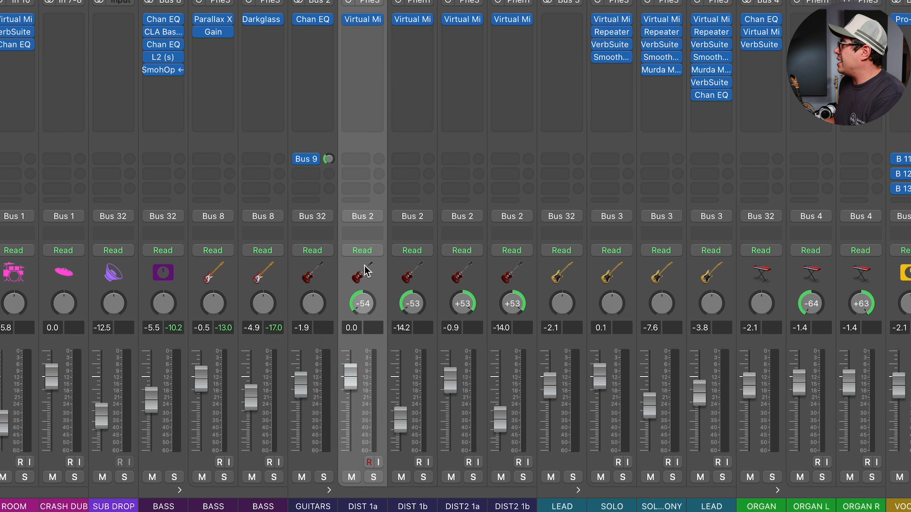
{"action": "left_click", "coordinate": [375, 476]}
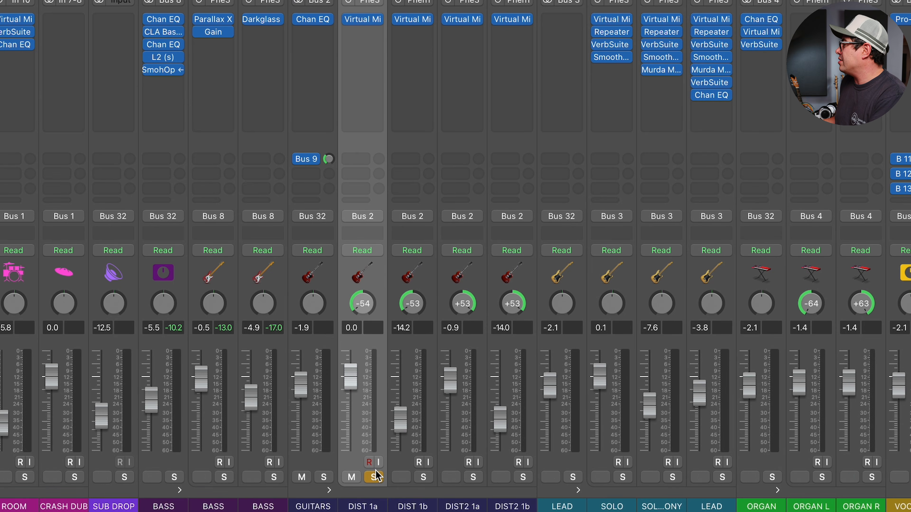
{"action": "left_click", "coordinate": [366, 298], "text": "alt"}
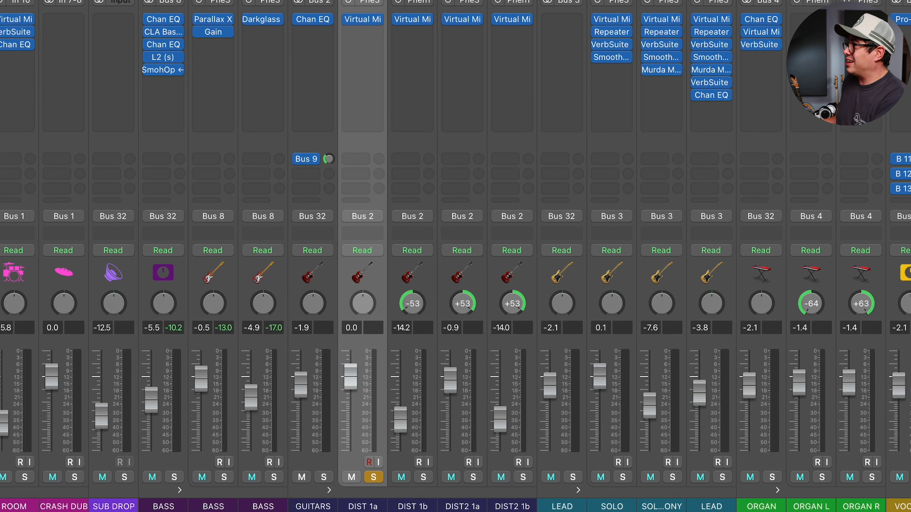
{"action": "key", "text": "space"}
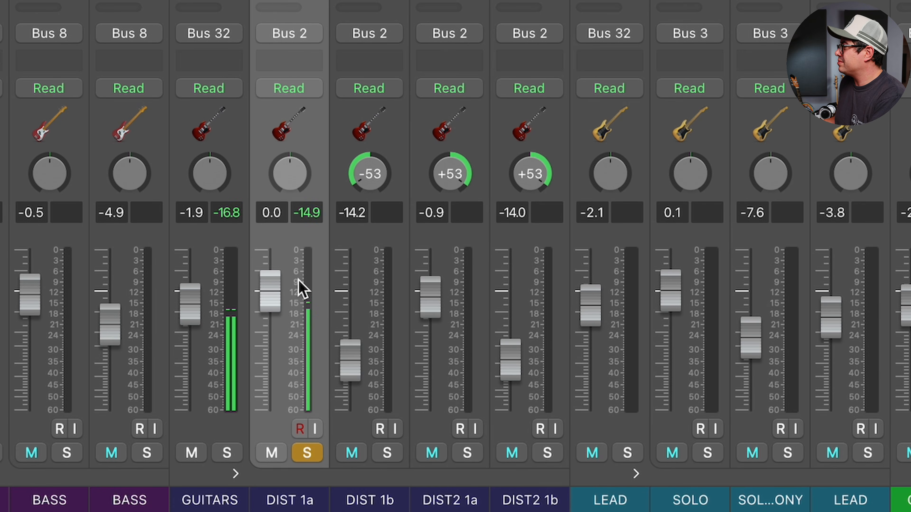
Compare the DIST 1a guitar's level panned to -64 and centred, clear its peak reading and leave the pan at -64.
{"action": "left_click_drag", "start_coordinate": [299, 178], "coordinate": [315, 248]}
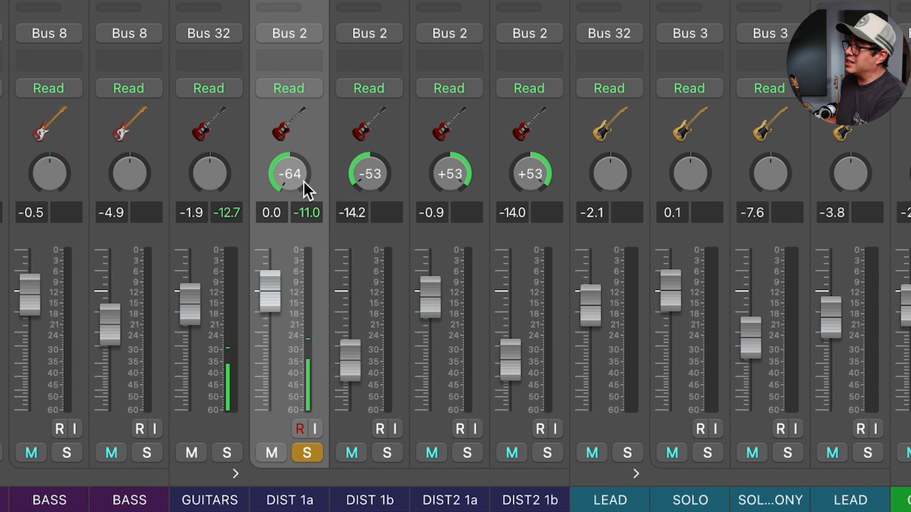
{"action": "left_click", "coordinate": [291, 158], "text": "alt"}
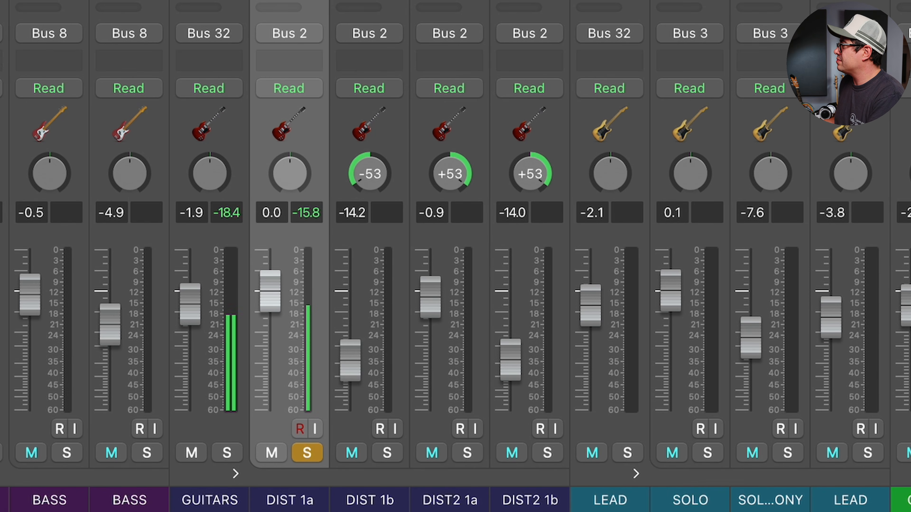
{"action": "left_click", "coordinate": [317, 212]}
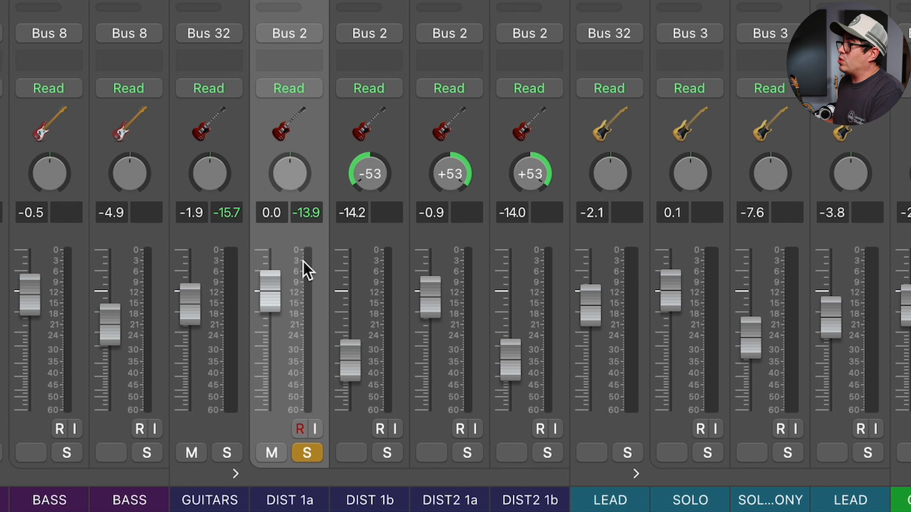
{"action": "left_click_drag", "start_coordinate": [298, 170], "coordinate": [320, 207]}
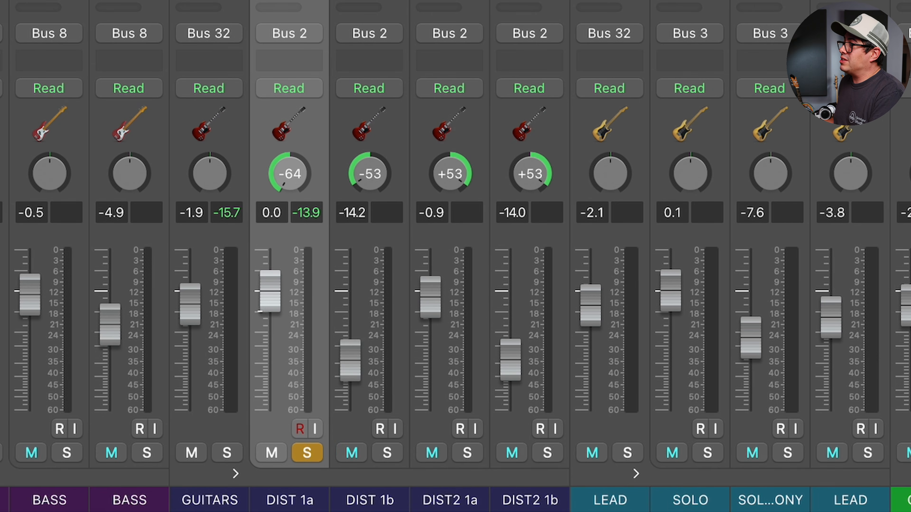
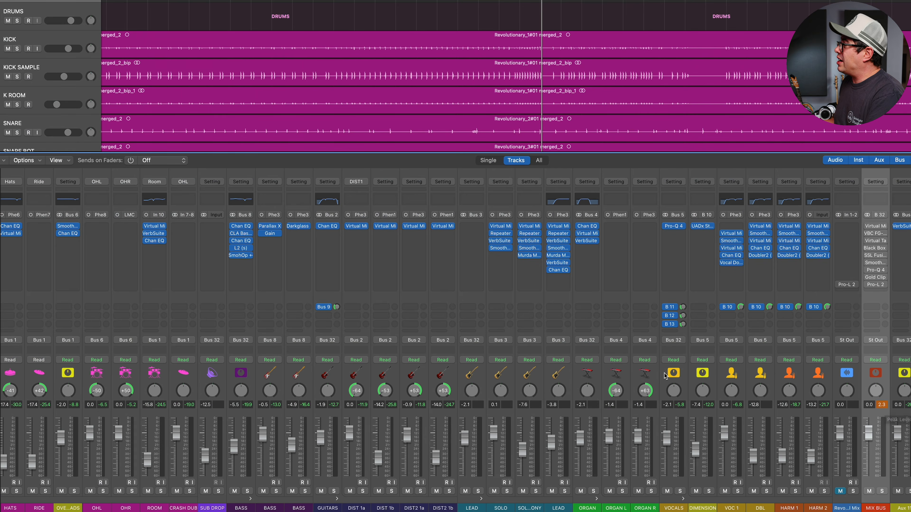
Collapse the track stacks in the mixer and select all channels from ATTACK to VOCALS.
{"action": "left_click", "coordinate": [664, 376]}
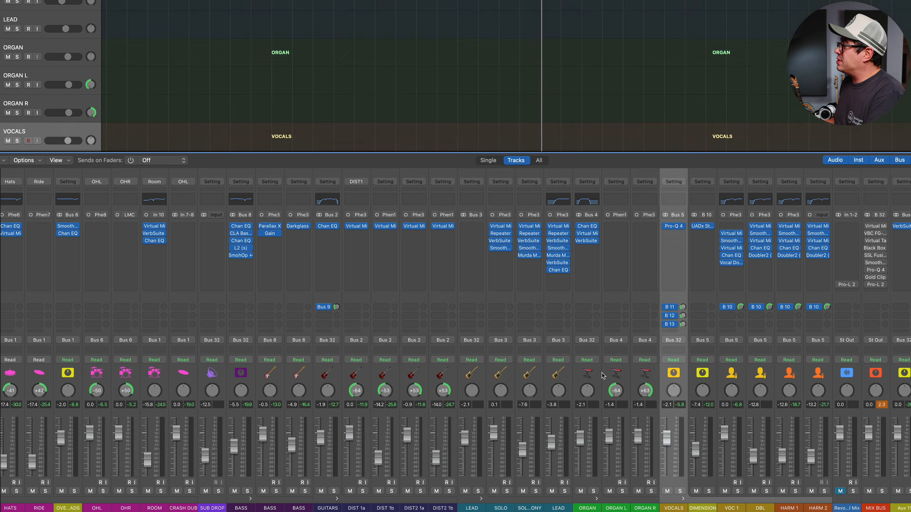
{"action": "scroll", "coordinate": [52, 501], "scroll_direction": "left", "scroll_amount": 10}
{"action": "left_click", "coordinate": [71, 500]}
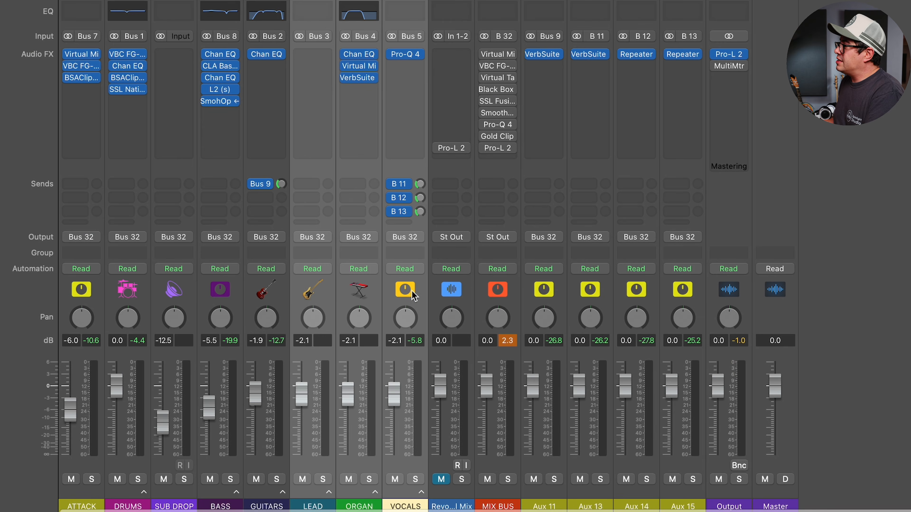
{"action": "left_click_drag", "start_coordinate": [412, 292], "coordinate": [87, 292]}
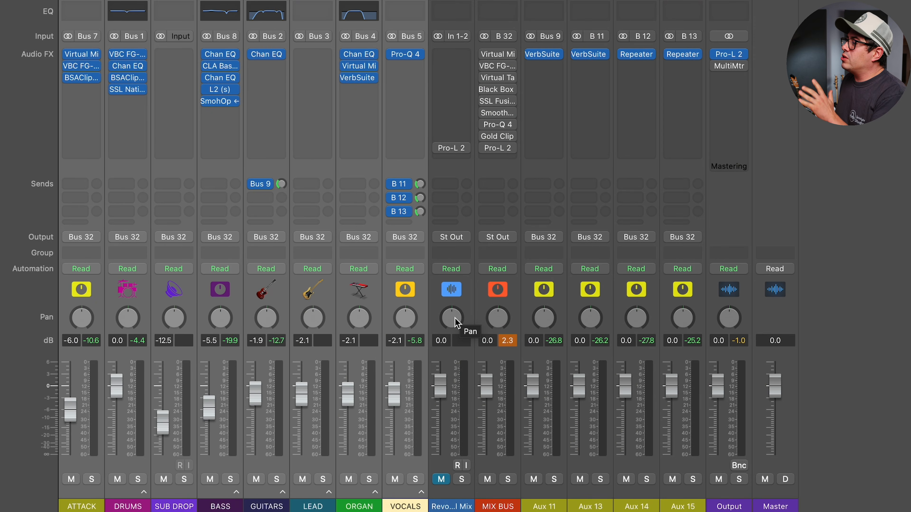
Clear the peak readings and select the ATTACK to VOCALS channels as a group again.
{"action": "left_click", "coordinate": [401, 291]}
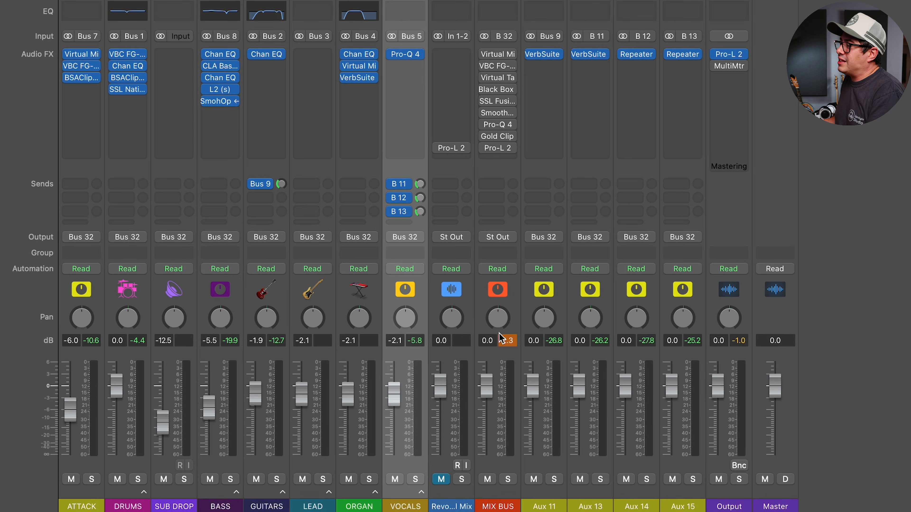
{"action": "left_click", "coordinate": [506, 339]}
{"action": "left_click_drag", "start_coordinate": [400, 284], "coordinate": [66, 288]}
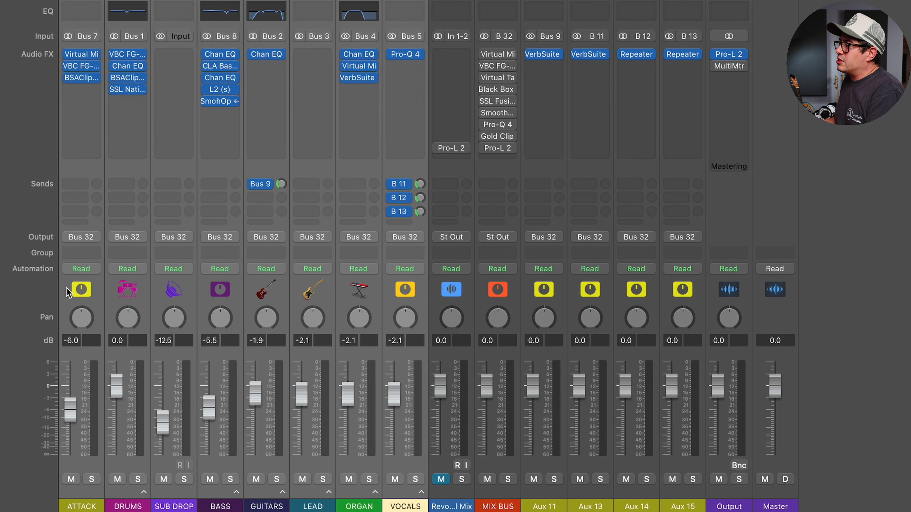
Play the mix, lower the selected faders together until DRUMS is at -5.4 dB, and clear the MIX BUS peak.
{"action": "key", "text": "space"}
{"action": "left_click_drag", "start_coordinate": [124, 391], "coordinate": [123, 403]}
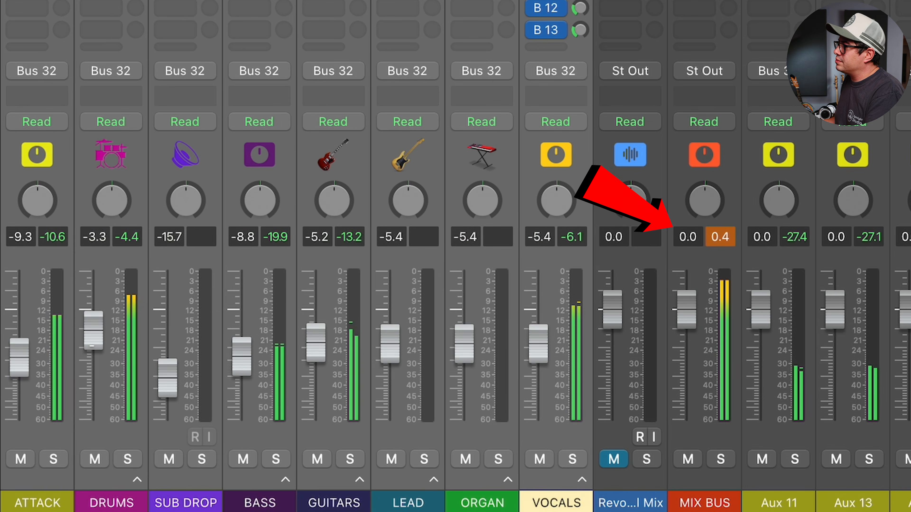
{"action": "left_click_drag", "start_coordinate": [93, 330], "coordinate": [93, 344]}
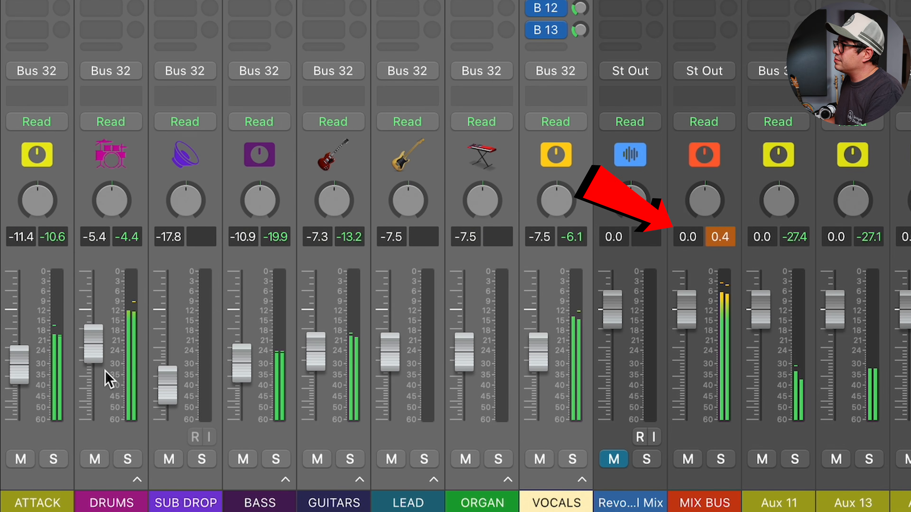
{"action": "left_click", "coordinate": [720, 238]}
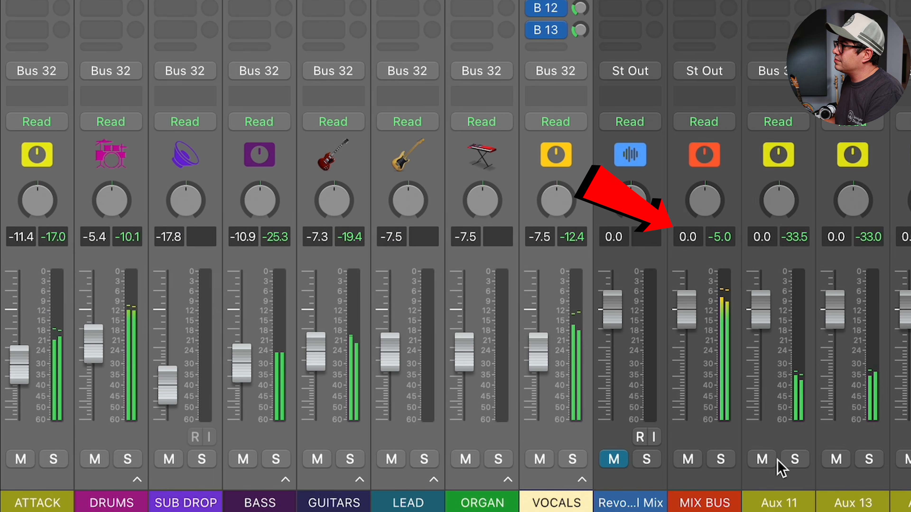
Fine-tune the selected faders together to -4.9 dB on DRUMS and raise them all back until DRUMS is at 0.0 dB.
{"action": "left_click_drag", "start_coordinate": [94, 344], "coordinate": [94, 339]}
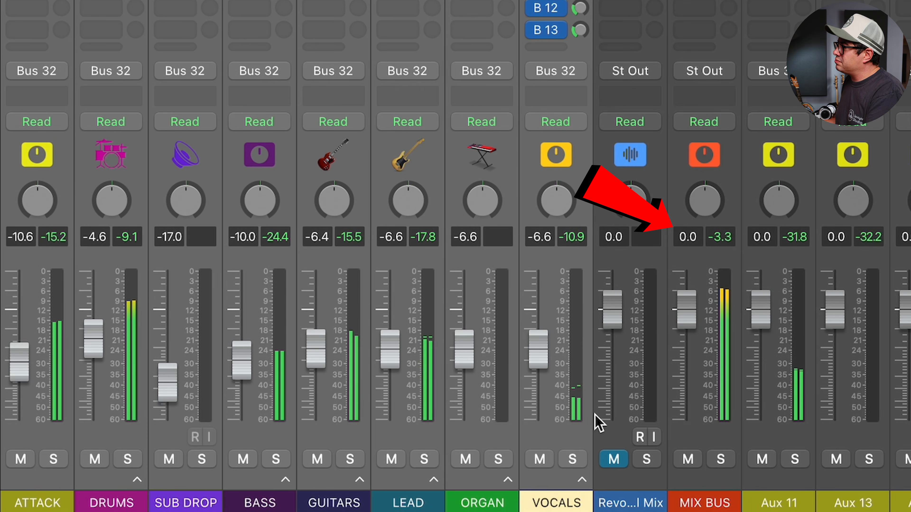
{"action": "left_click_drag", "start_coordinate": [90, 334], "coordinate": [90, 335]}
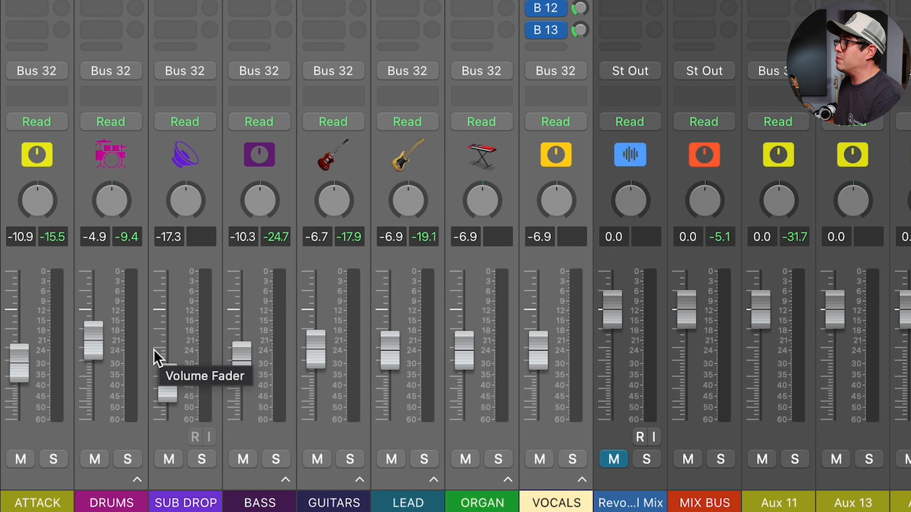
{"action": "left_click_drag", "start_coordinate": [98, 340], "coordinate": [104, 295]}
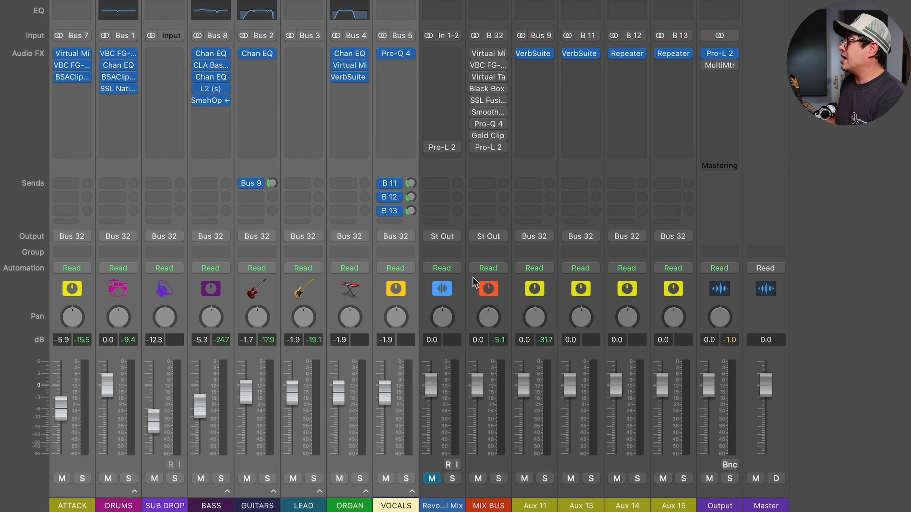
Enable and open Virtual Mix Rack on the MIX BUS, and insert a Gain plug-in directly after it.
{"action": "left_click", "coordinate": [474, 55]}
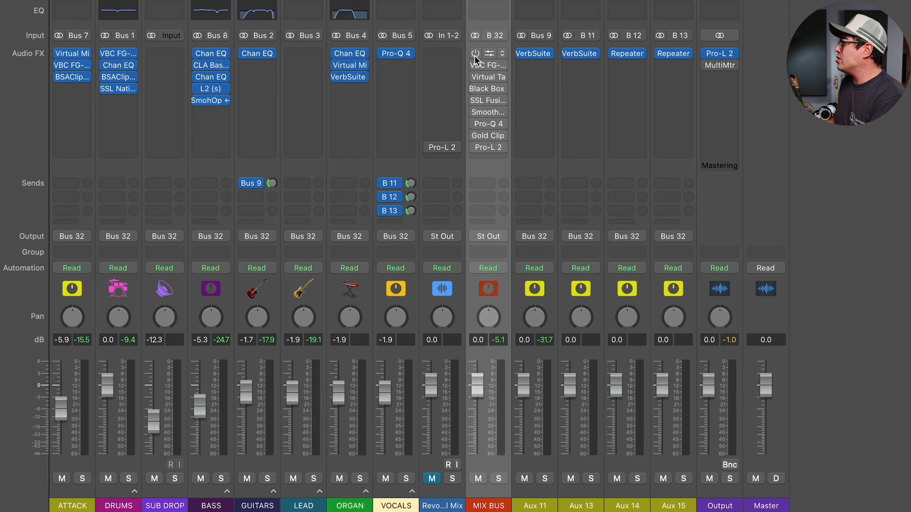
{"action": "left_click", "coordinate": [490, 56]}
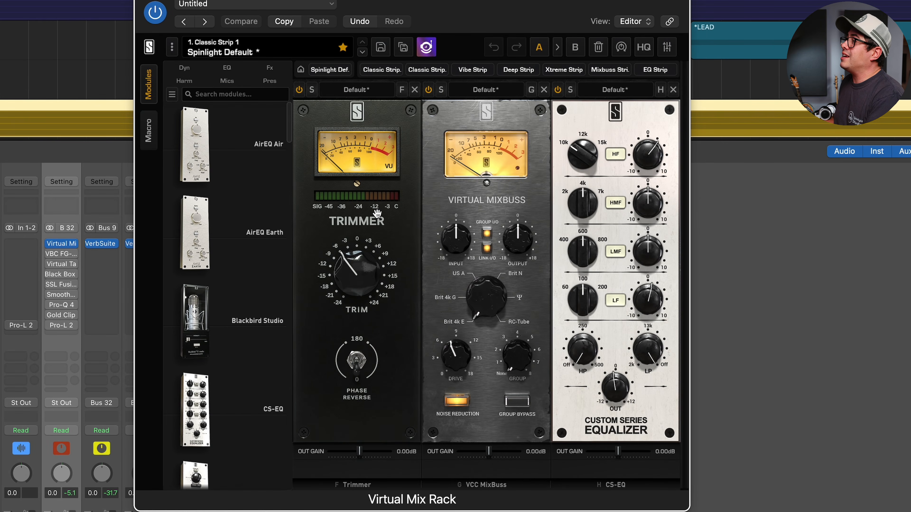
{"action": "left_click", "coordinate": [73, 244]}
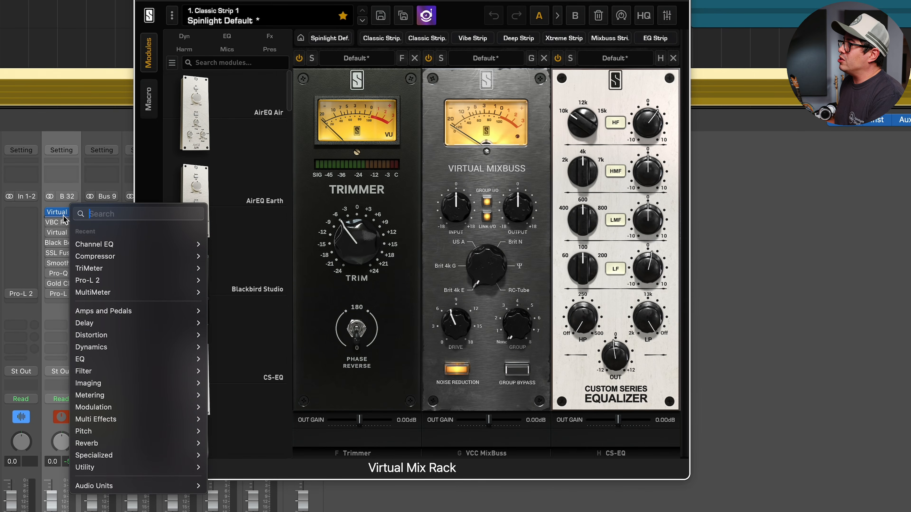
{"action": "mouse_move", "coordinate": [124, 455]}
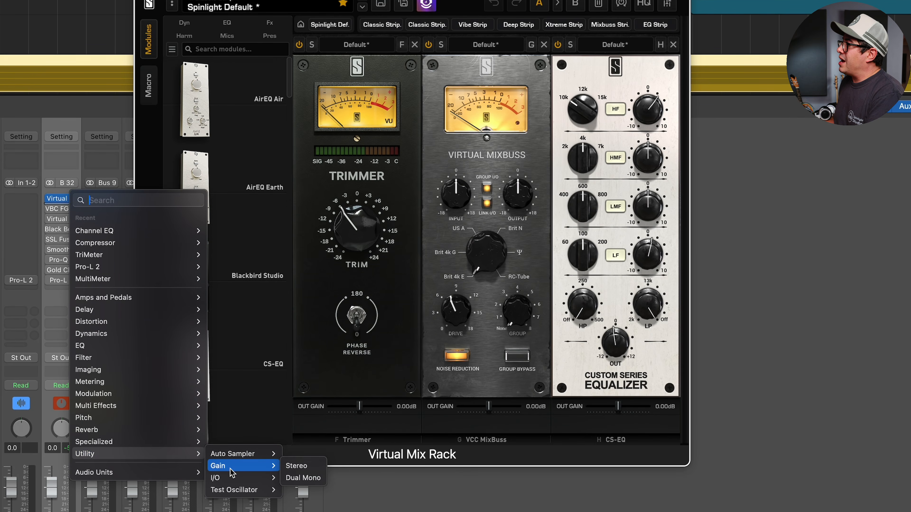
{"action": "left_click", "coordinate": [230, 469]}
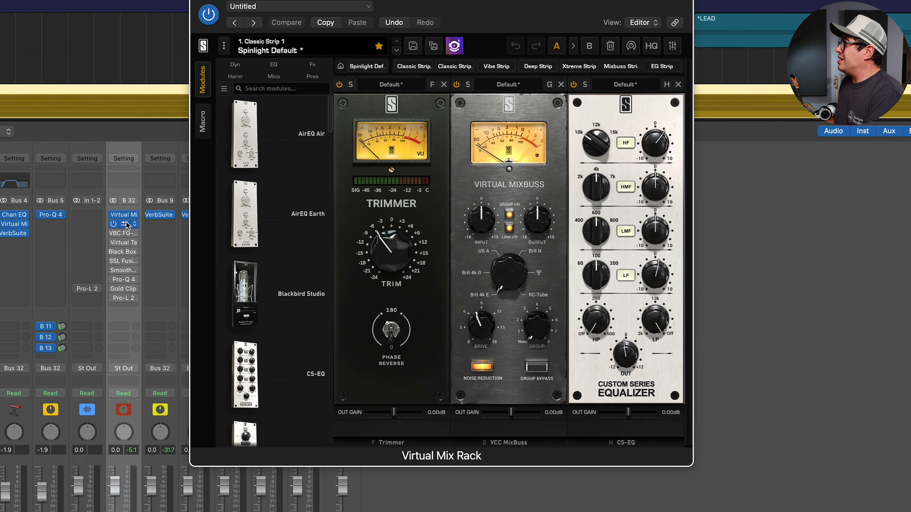
{"action": "left_click", "coordinate": [126, 225]}
{"action": "left_click_drag", "start_coordinate": [464, 122], "coordinate": [244, 140]}
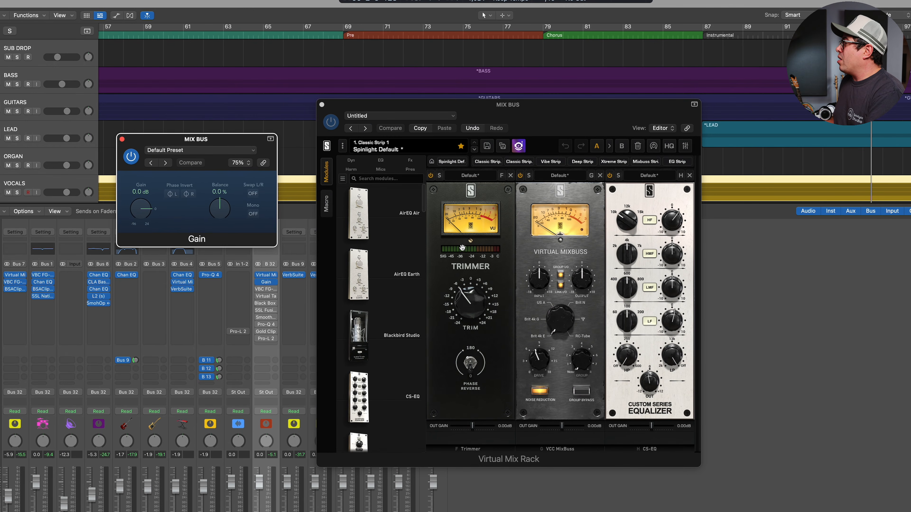
Set the Gain plug-in on the MIX BUS to -6 dB.
{"action": "mouse_move", "coordinate": [469, 297]}
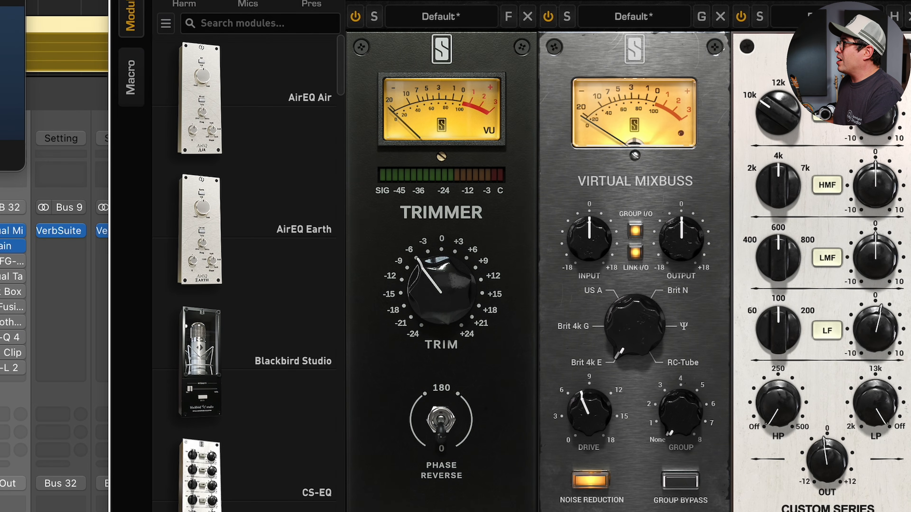
{"action": "double_click", "coordinate": [191, 205]}
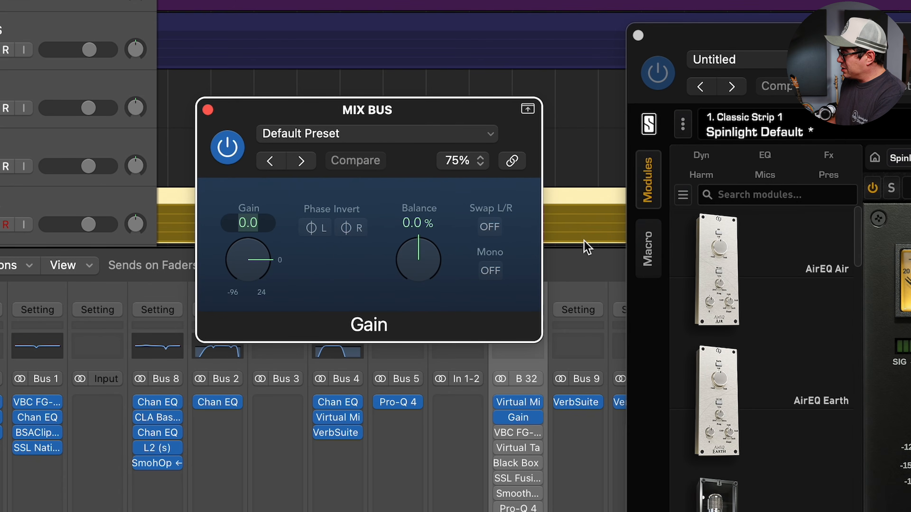
{"action": "key", "text": "BackSpace"}
{"action": "type", "text": "-6"}
{"action": "key", "text": "Return"}
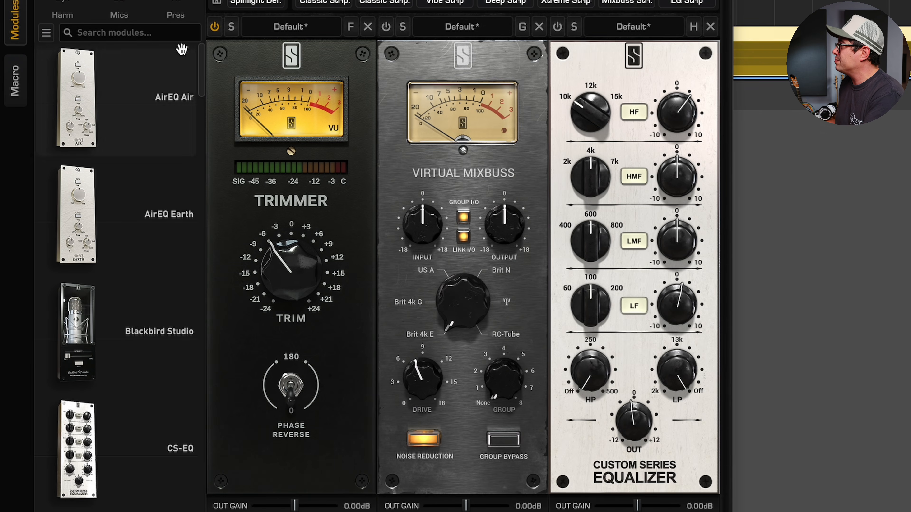
Switch the Trimmer module in Virtual Mix Rack off and back on, and enable the Virtual Mixbuss and Custom Series Equalizer modules.
{"action": "left_click", "coordinate": [215, 28]}
{"action": "left_click", "coordinate": [215, 27]}
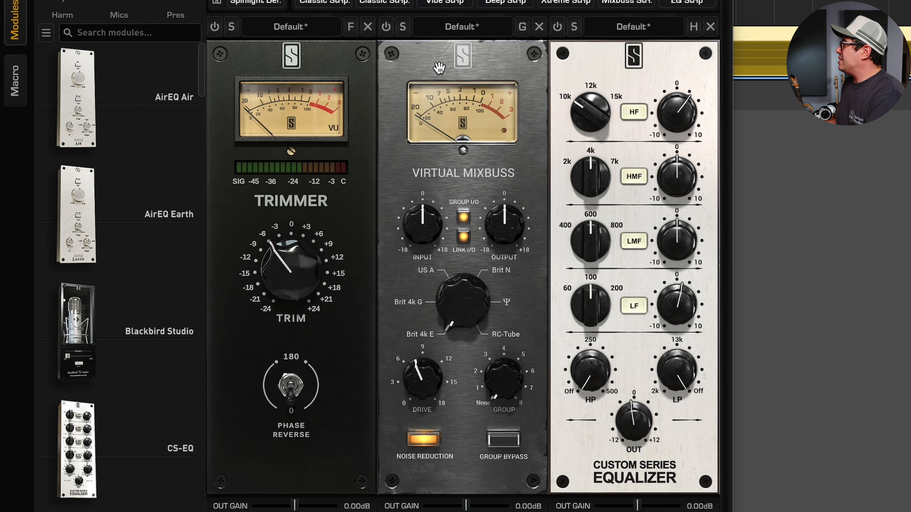
{"action": "left_click", "coordinate": [386, 27]}
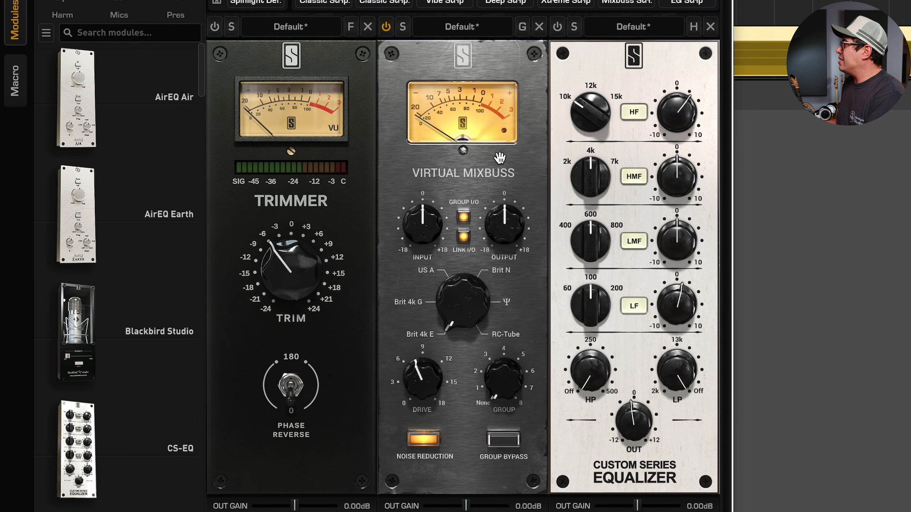
{"action": "left_click", "coordinate": [558, 28]}
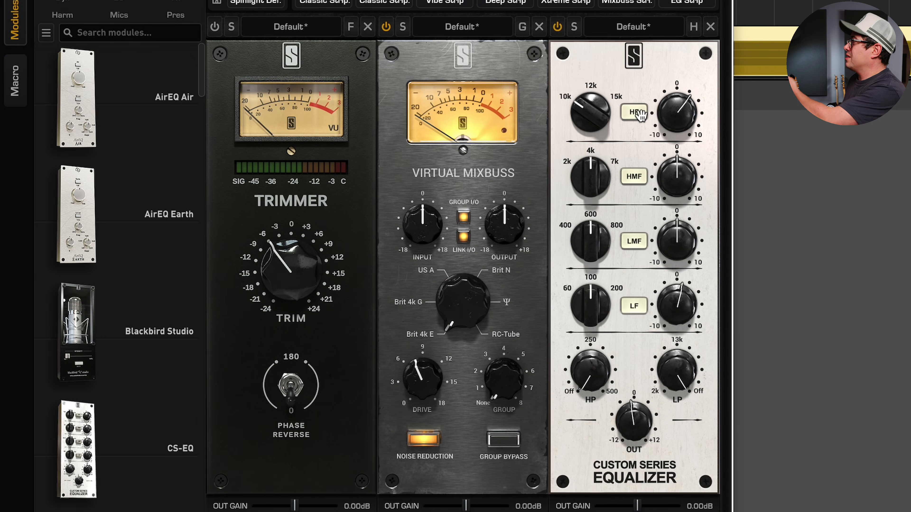
{"action": "left_click", "coordinate": [215, 27]}
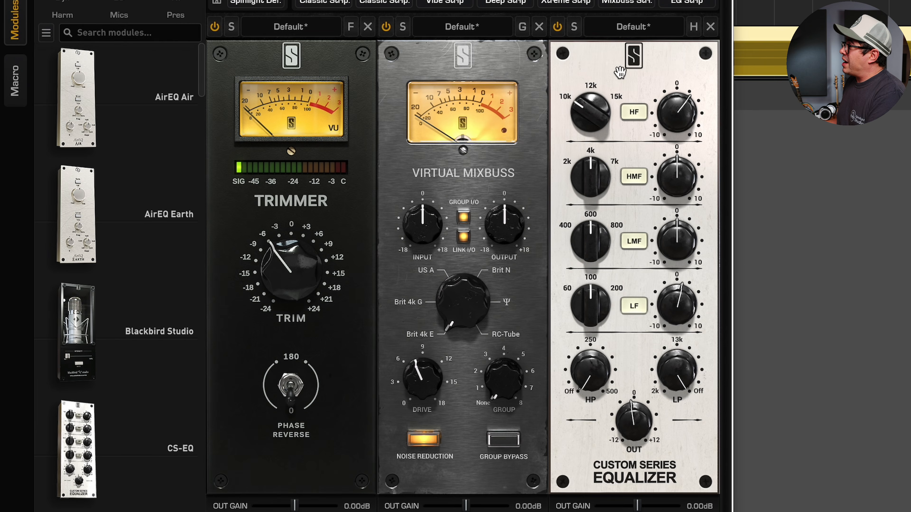
{"action": "mouse_move", "coordinate": [640, 425]}
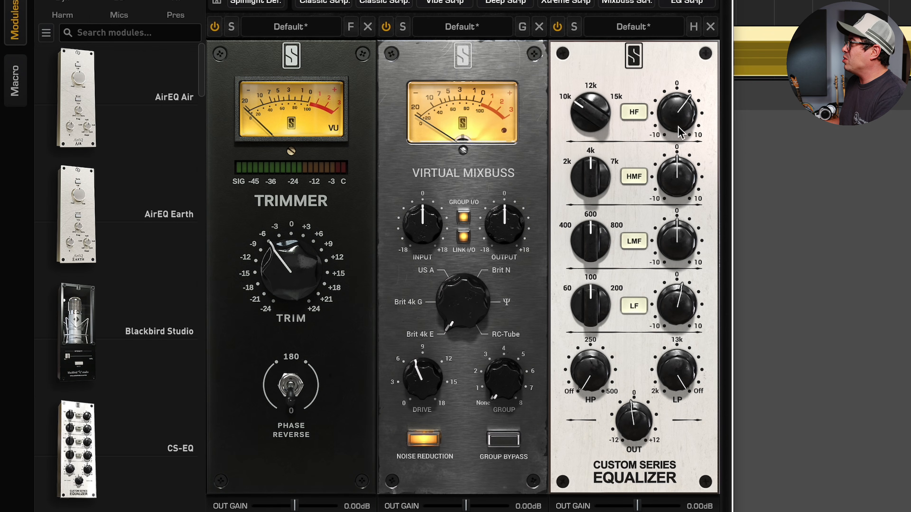
{"action": "mouse_move", "coordinate": [681, 109]}
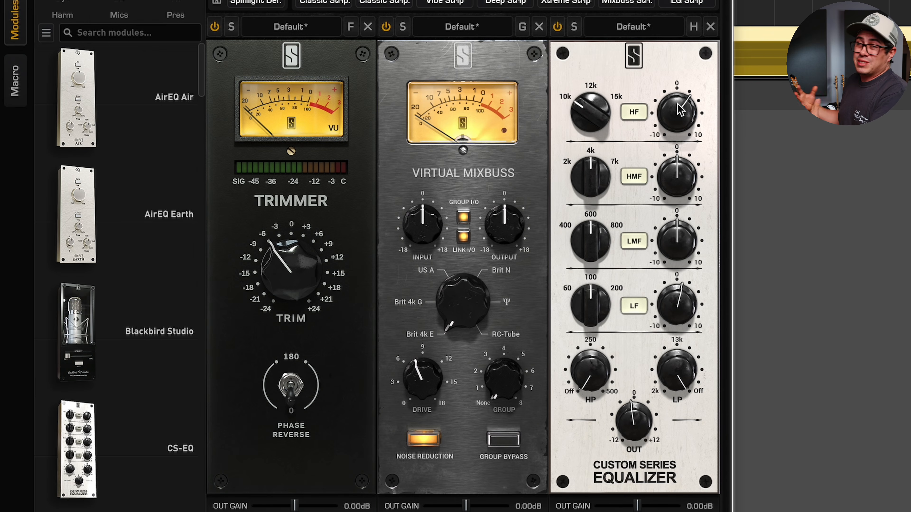